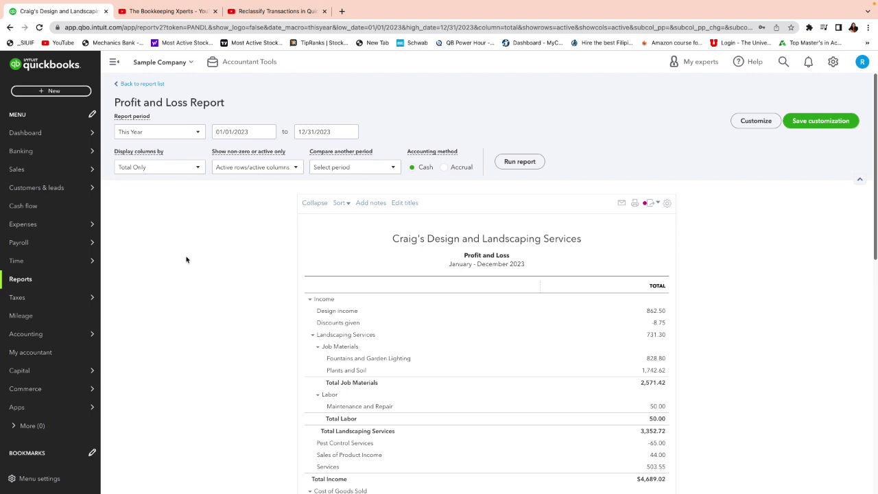
# Go to the list of reports, check which QuickBooks view is active, and open the Profit and Loss report.
pyautogui.click(19, 279)
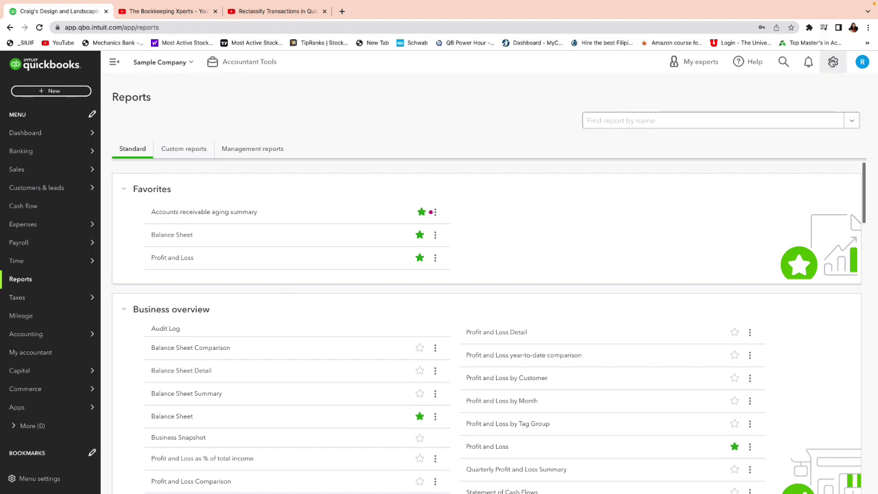
pyautogui.click(833, 62)
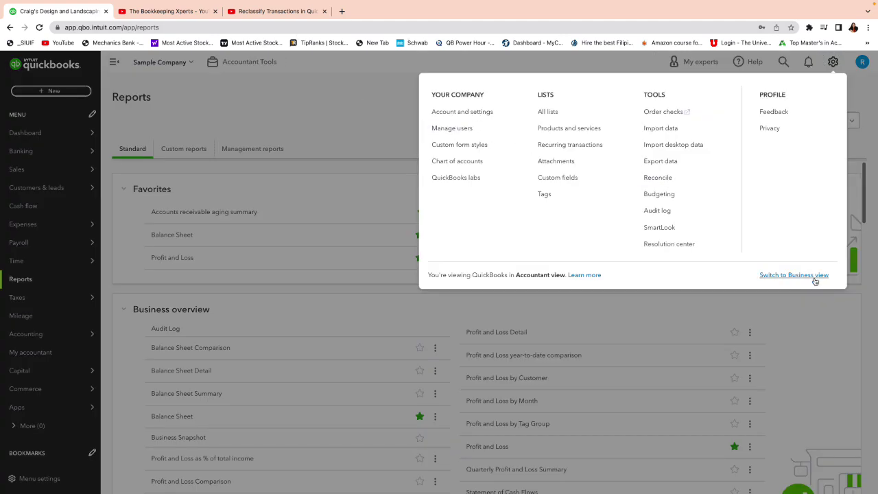
pyautogui.click(299, 109)
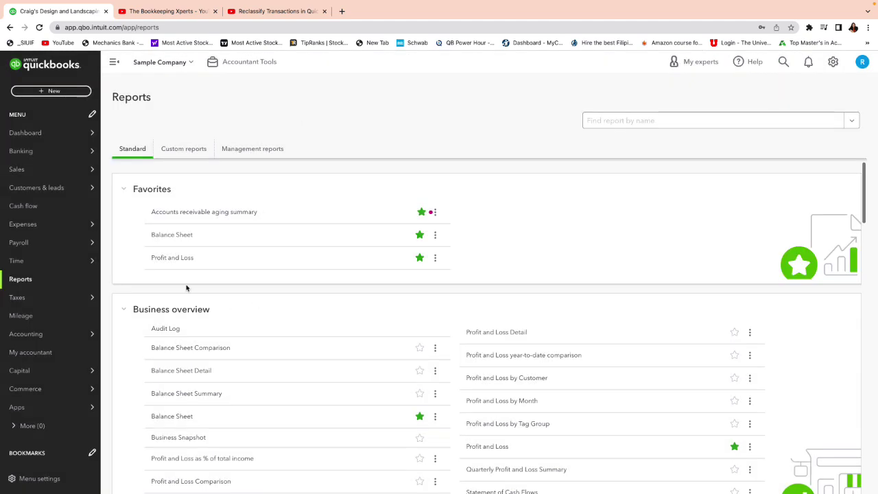
pyautogui.click(177, 259)
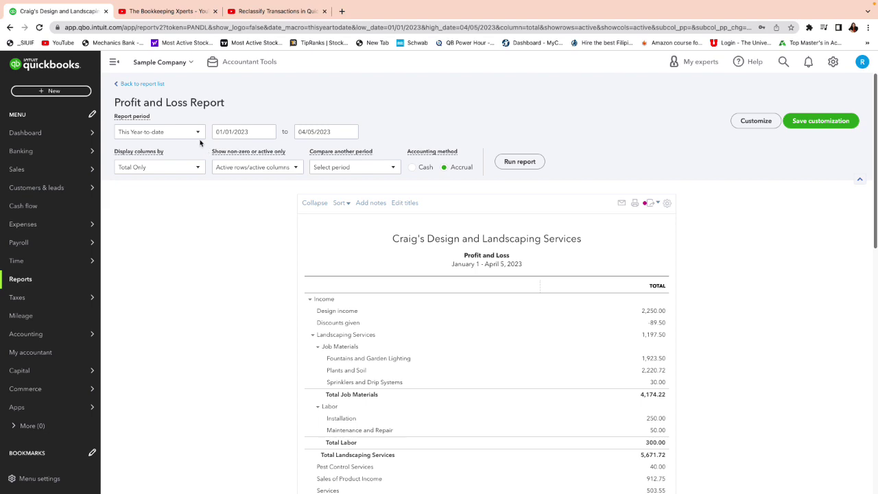
# Review the income, cost of goods sold and expense lines of the Profit and Loss report, down to Job Expenses.
pyautogui.scroll(-2, 386, 314)
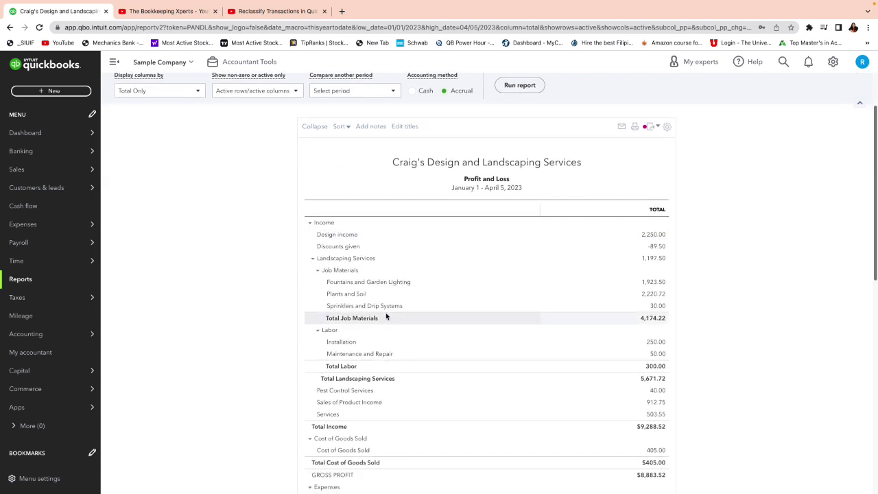
pyautogui.scroll(-1, 386, 316)
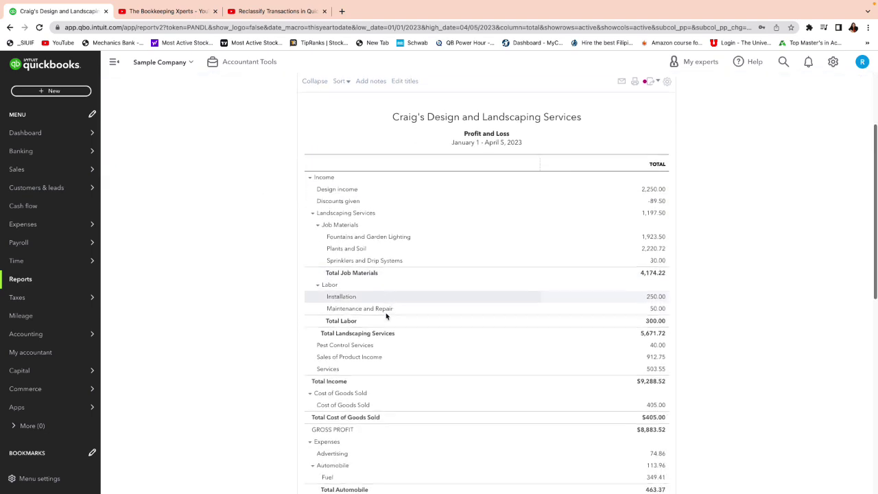
pyautogui.scroll(-2, 386, 315)
pyautogui.scroll(-1, 386, 315)
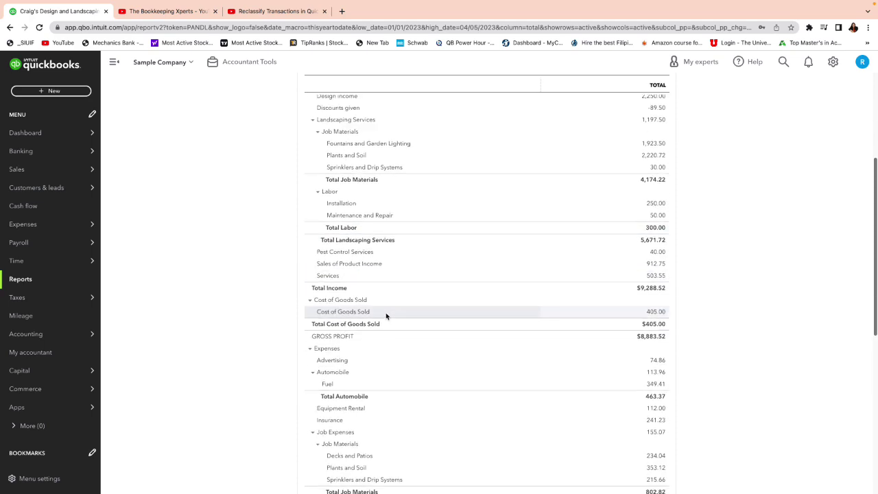
pyautogui.scroll(1, 386, 315)
pyautogui.scroll(-5, 386, 315)
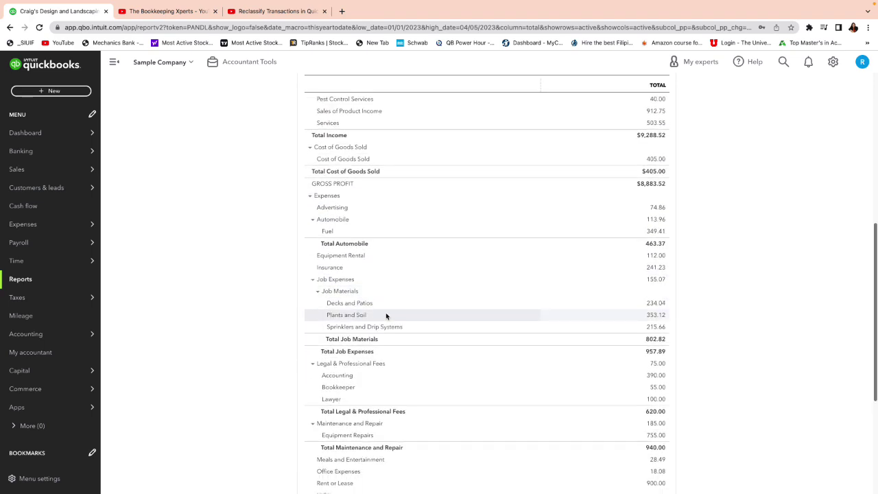
pyautogui.scroll(2, 386, 315)
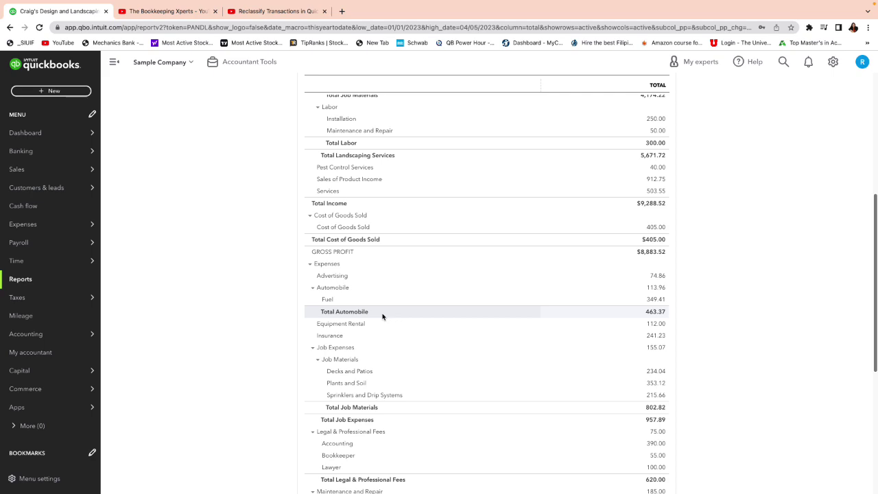
pyautogui.scroll(-1, 383, 316)
pyautogui.scroll(-1, 382, 316)
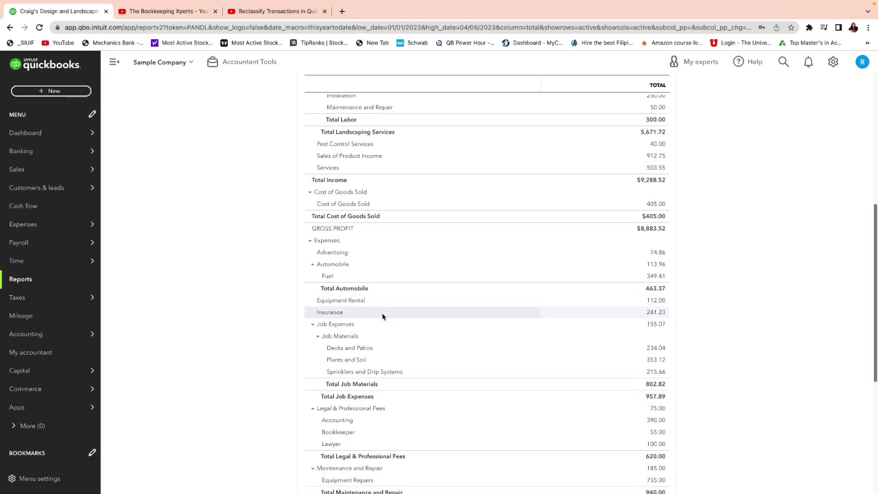
pyautogui.scroll(-1, 383, 316)
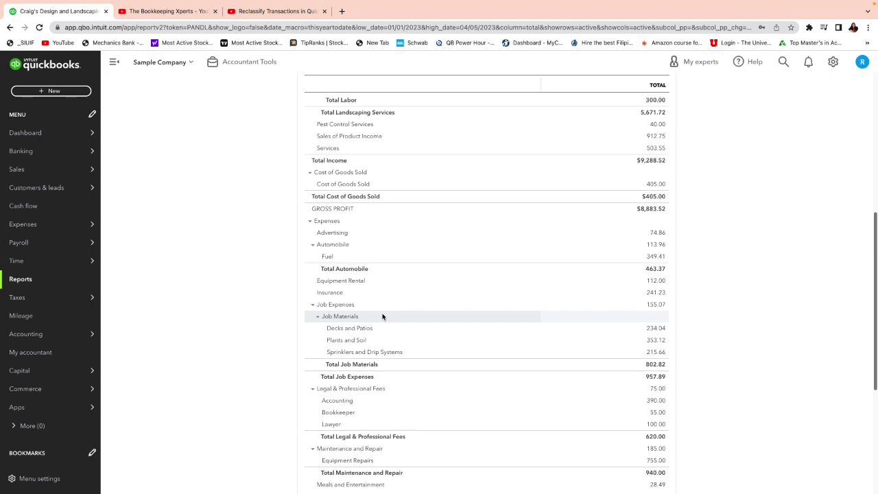
# Open the $108.09 Tania's Nursery expense from the Job Expenses total, change its category to Landscaping Services:Job Materials, and save and close it.
pyautogui.click(654, 305)
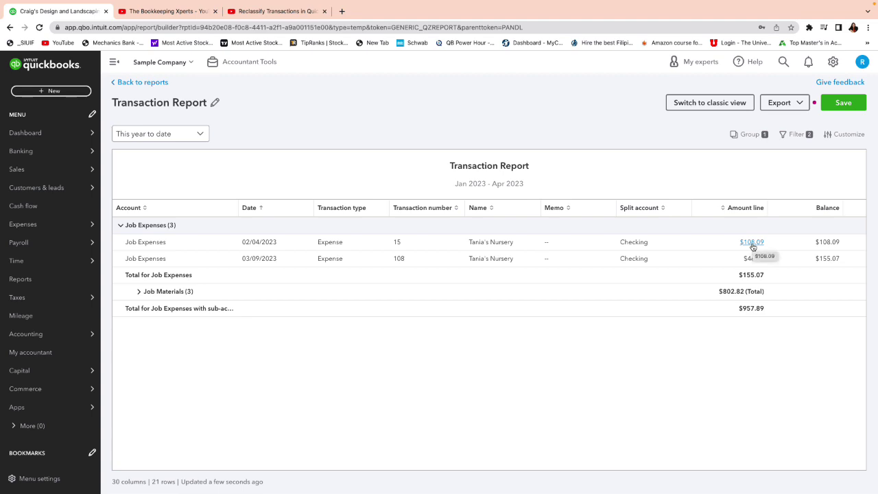
pyautogui.click(751, 242)
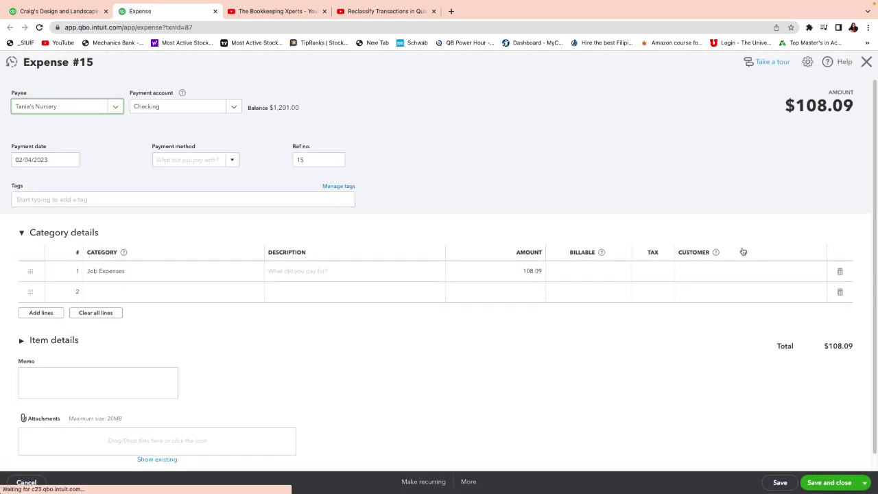
pyautogui.click(195, 275)
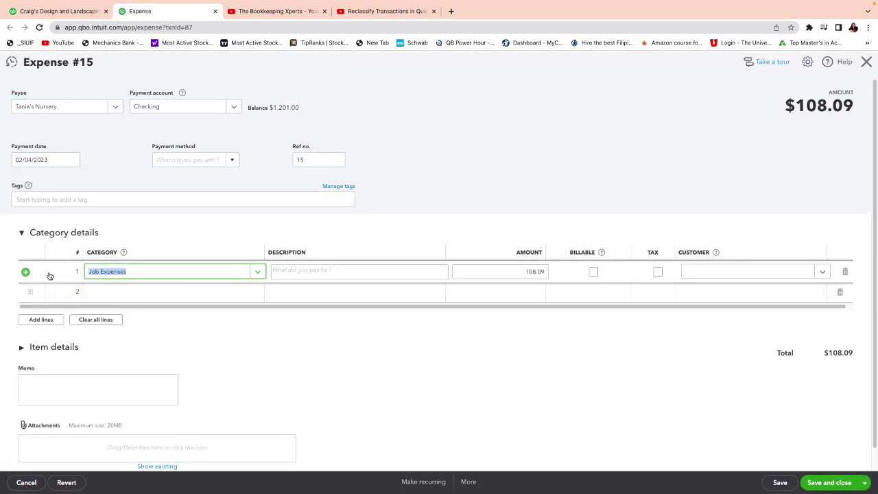
pyautogui.write('job')
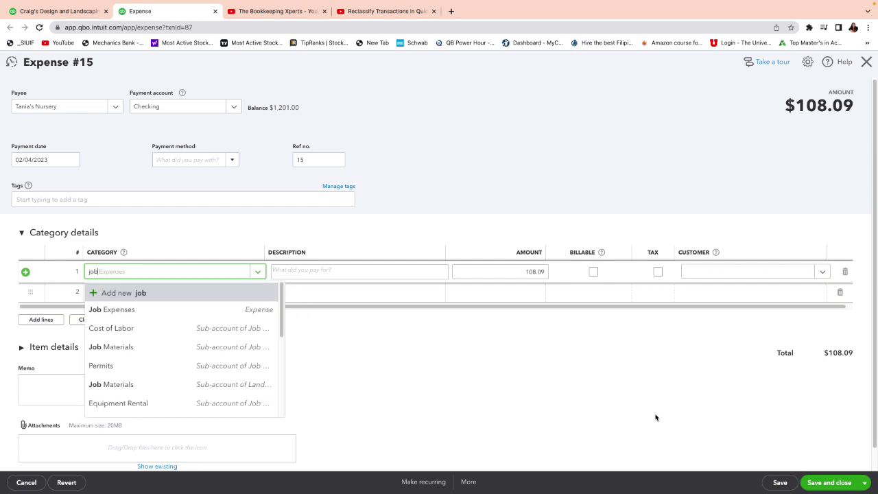
pyautogui.click(124, 382)
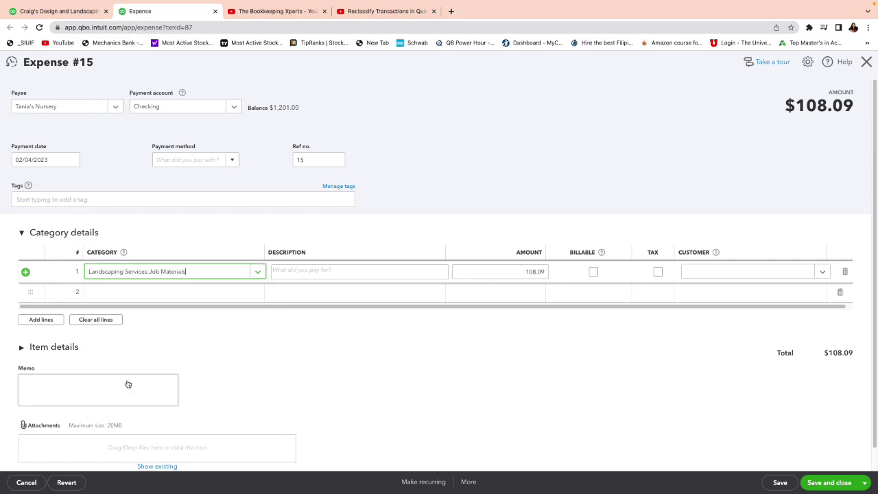
pyautogui.click(258, 272)
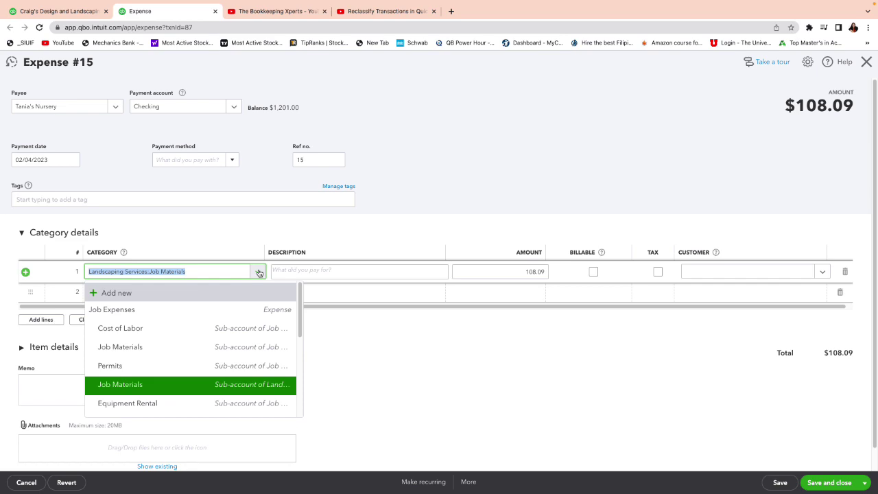
pyautogui.click(413, 387)
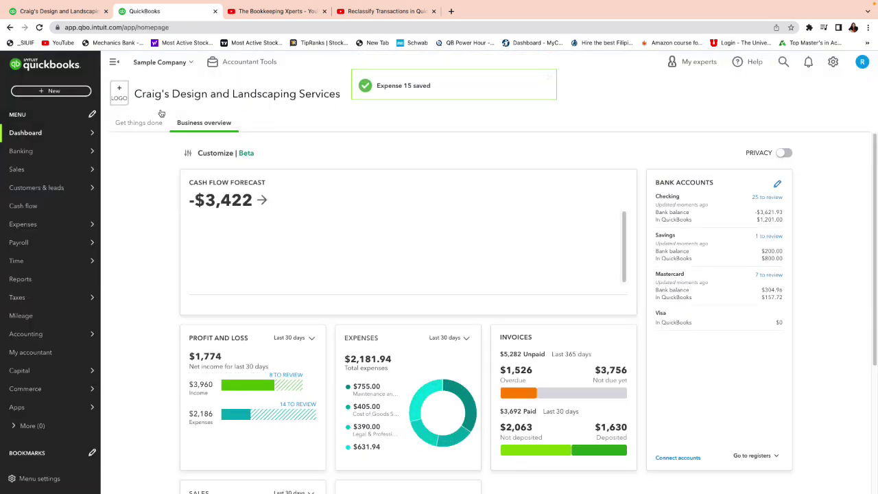
# Return from the transaction report to the Profit and Loss report, dismiss the feedback survey, and run the report again.
pyautogui.click(58, 11)
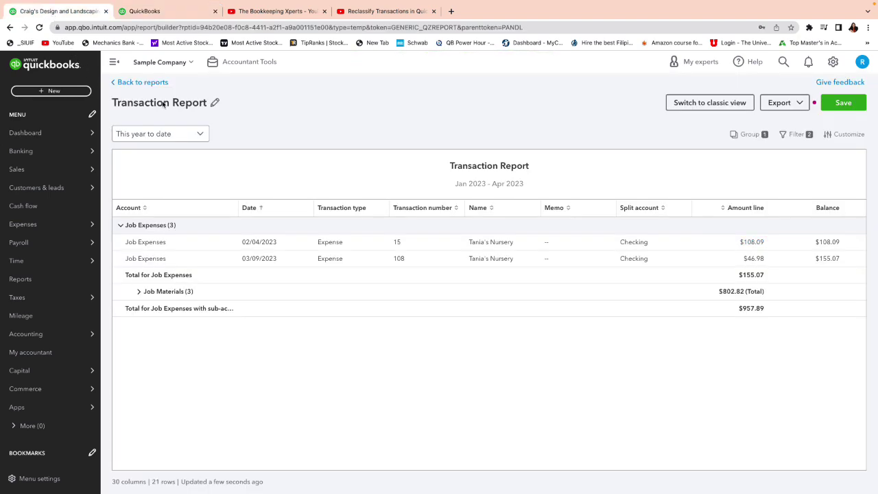
pyautogui.click(142, 82)
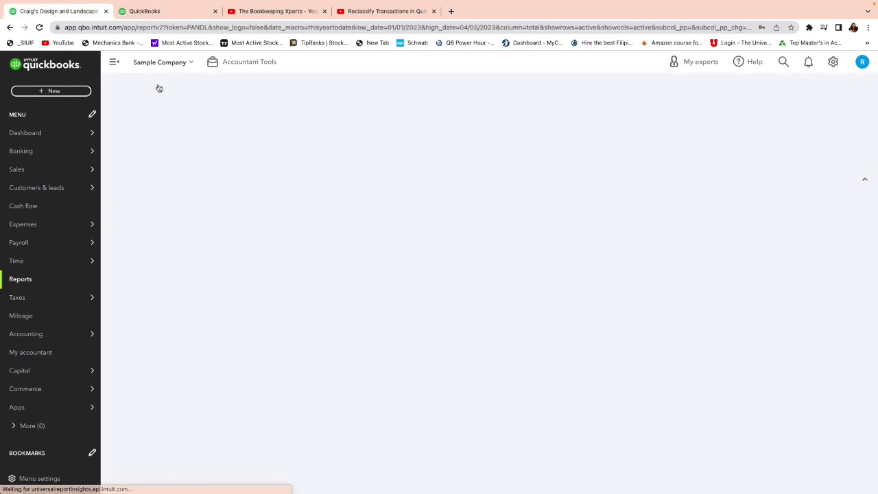
pyautogui.scroll(5, 334, 251)
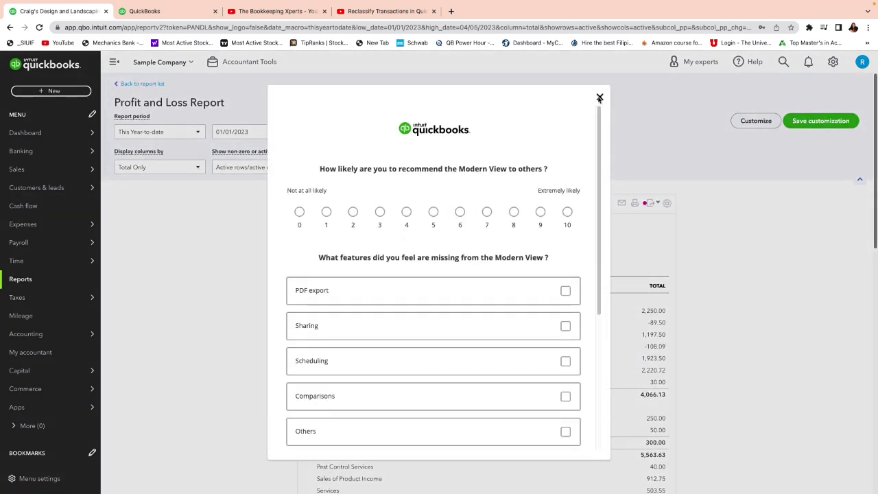
pyautogui.click(599, 98)
pyautogui.scroll(-1, 485, 278)
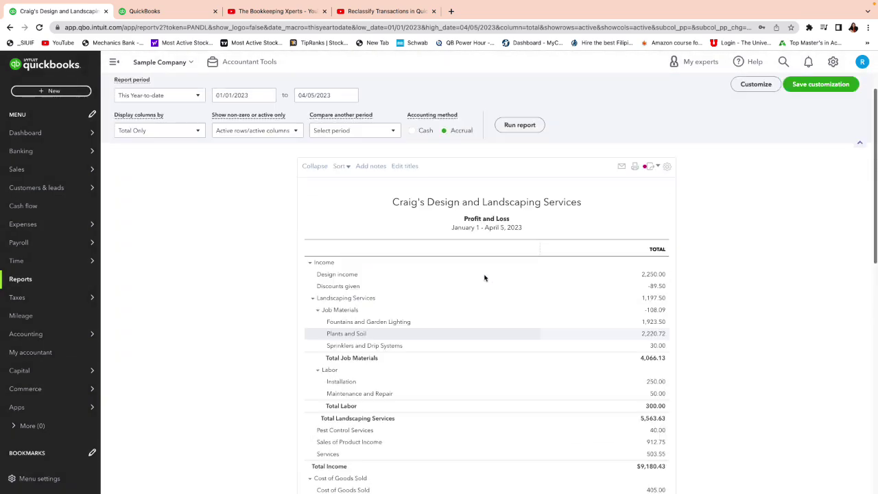
pyautogui.scroll(1, 484, 278)
pyautogui.click(502, 162)
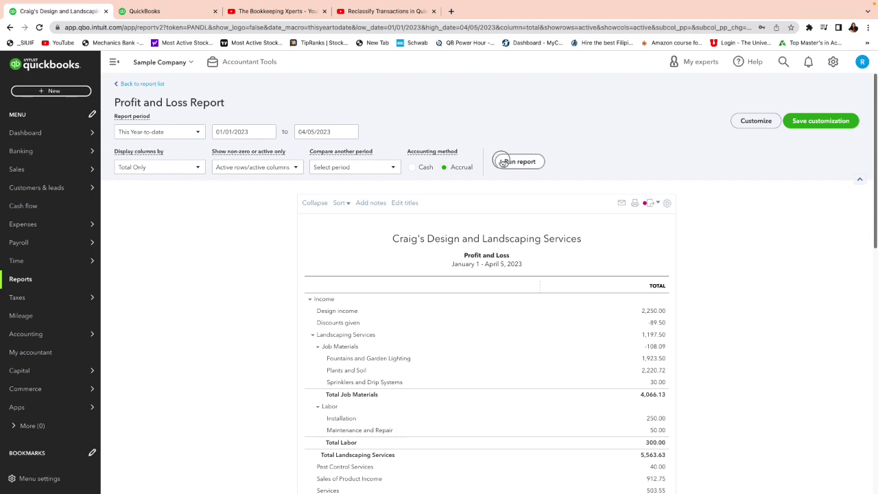
# Recategorize the remaining $46.98 Job Expenses transaction as Job Expenses:Job Materials, save and close it, and return to the transaction report.
pyautogui.scroll(-5, 501, 163)
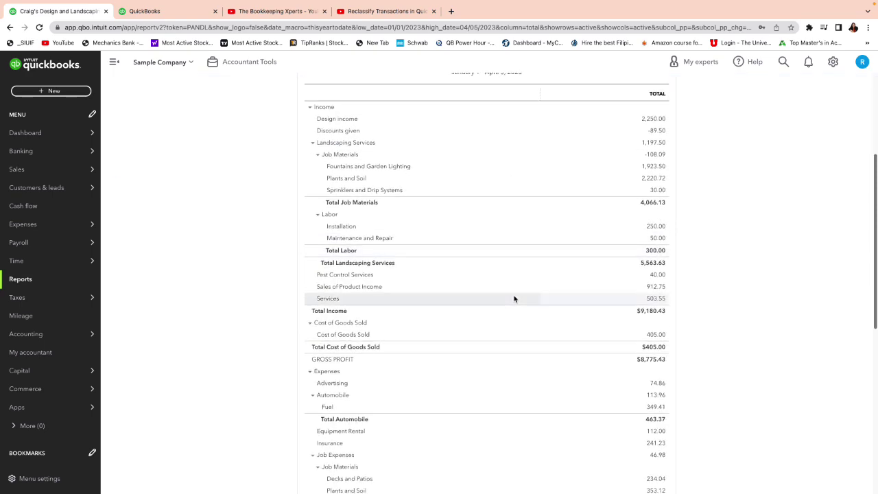
pyautogui.scroll(-4, 514, 298)
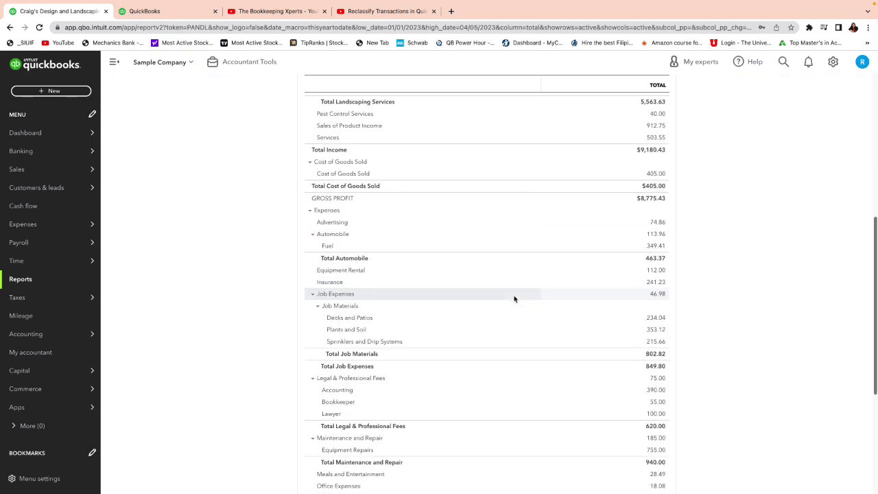
pyautogui.click(659, 295)
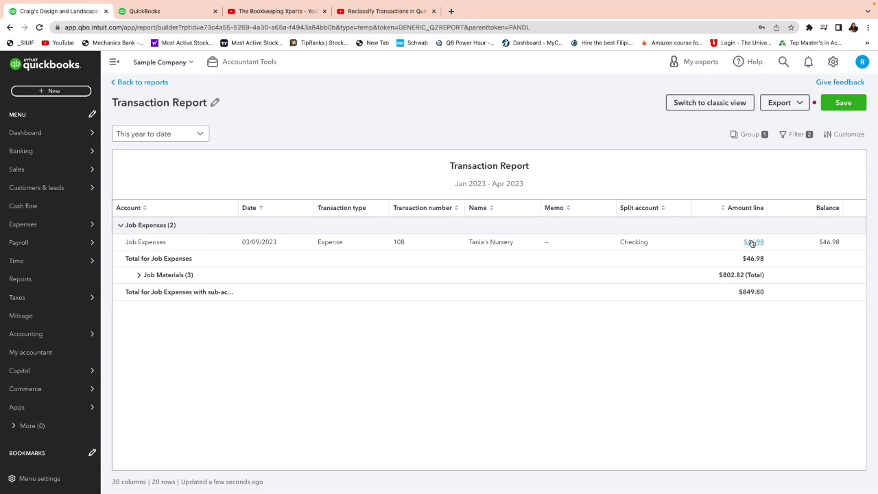
pyautogui.click(753, 242)
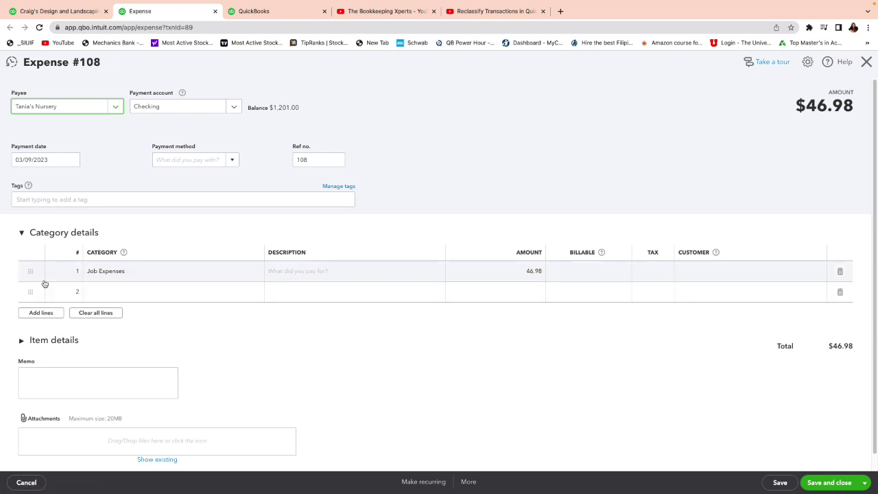
pyautogui.click(130, 275)
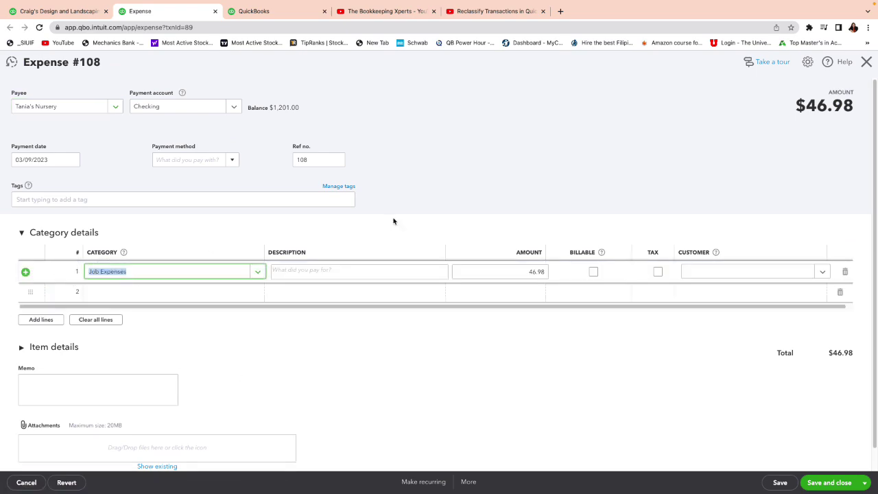
pyautogui.write('job')
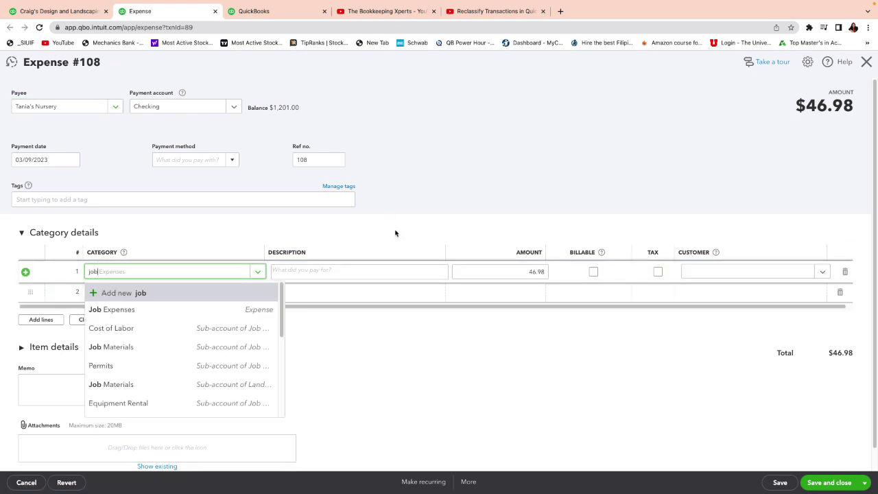
pyautogui.click(154, 349)
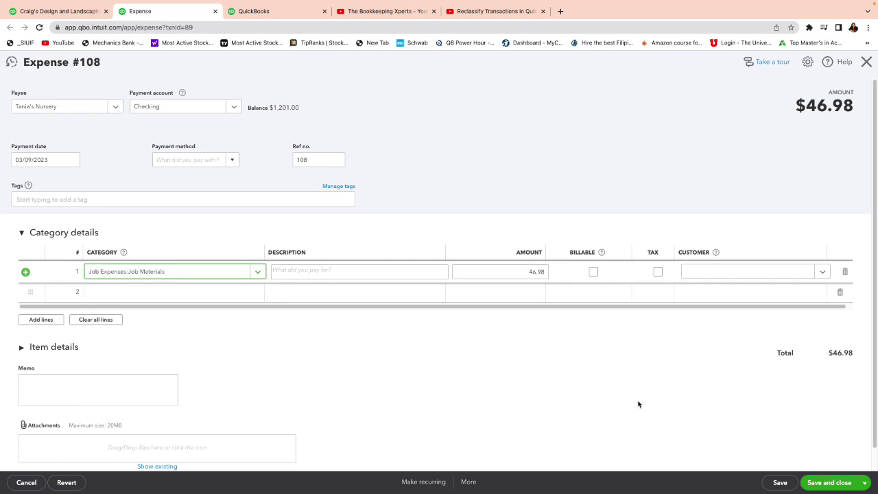
pyautogui.click(823, 477)
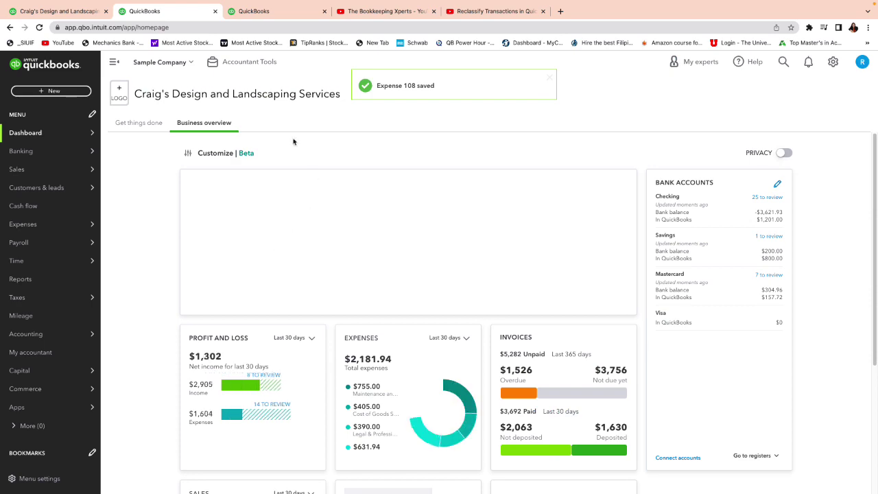
pyautogui.click(57, 11)
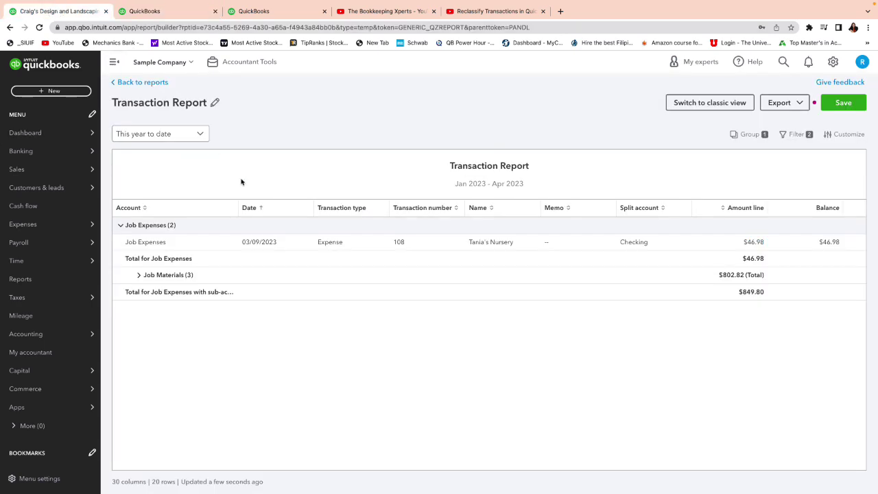
pyautogui.click(151, 11)
pyautogui.click(96, 11)
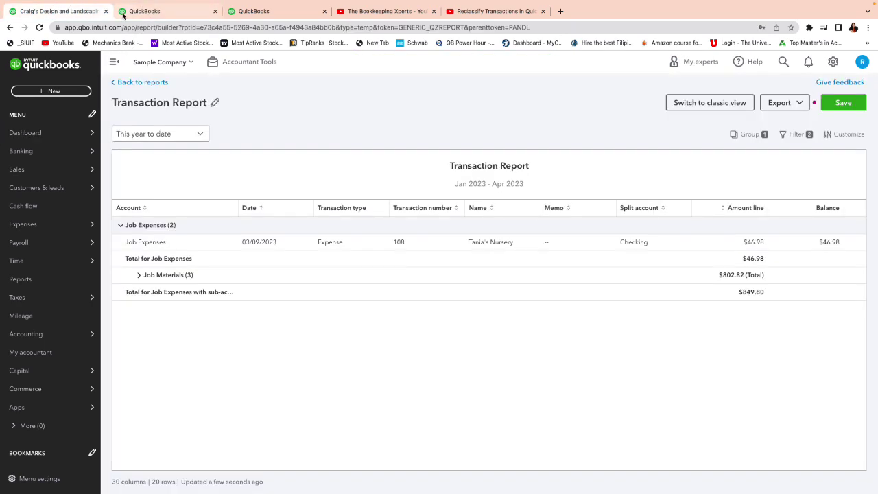
pyautogui.click(132, 11)
pyautogui.click(96, 11)
pyautogui.click(143, 11)
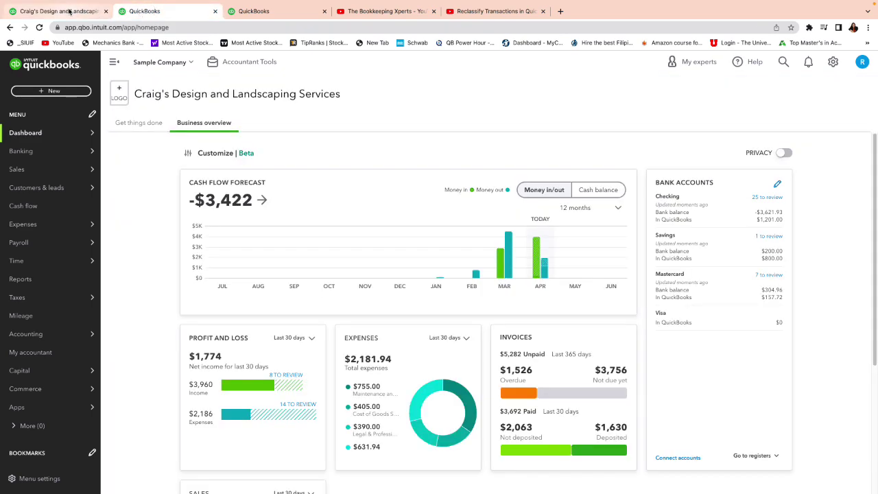
pyautogui.click(71, 11)
pyautogui.click(144, 11)
pyautogui.click(71, 12)
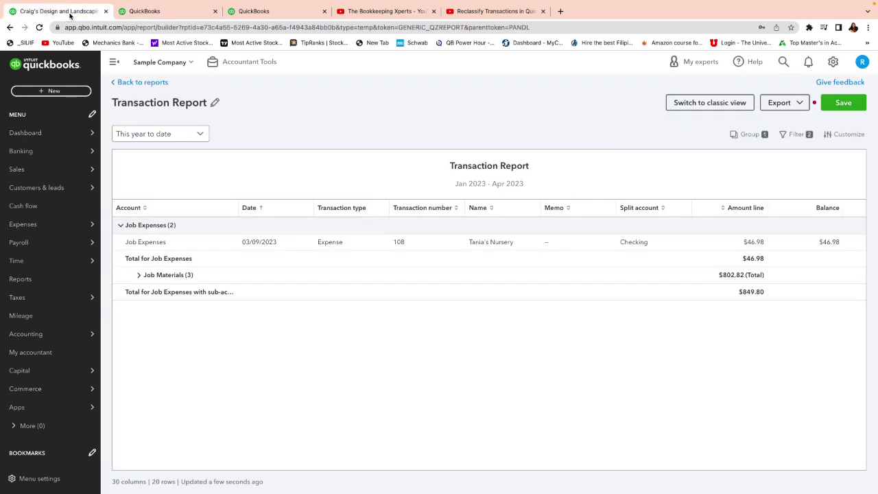
# Return to the Profit and Loss report and review its income lines and the Job Expenses section.
pyautogui.click(142, 82)
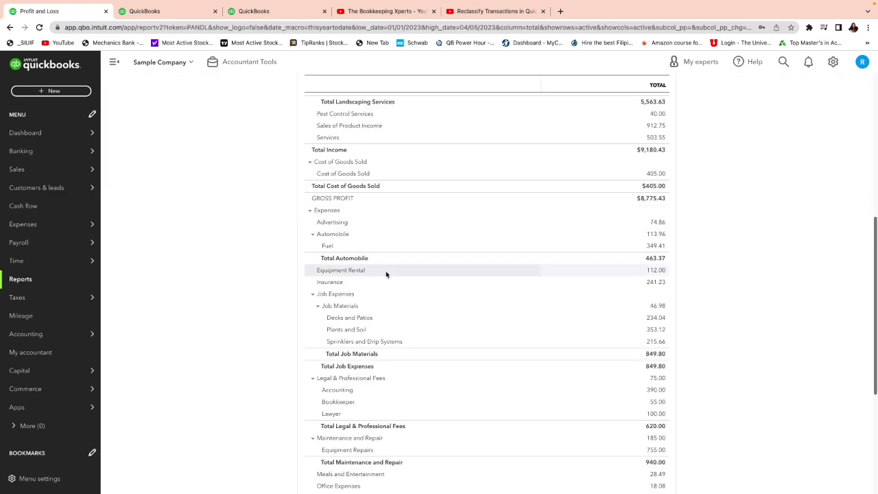
pyautogui.scroll(1, 386, 272)
pyautogui.scroll(5, 386, 273)
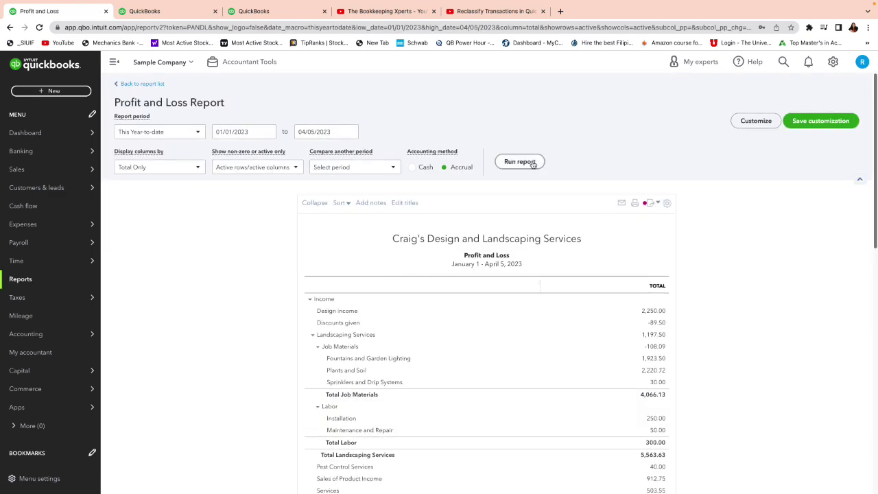
pyautogui.scroll(-3, 553, 357)
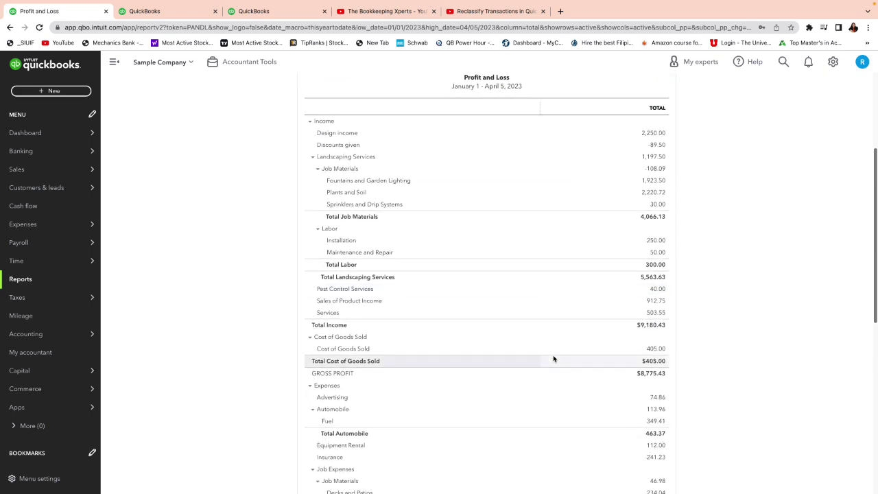
pyautogui.scroll(-2, 553, 358)
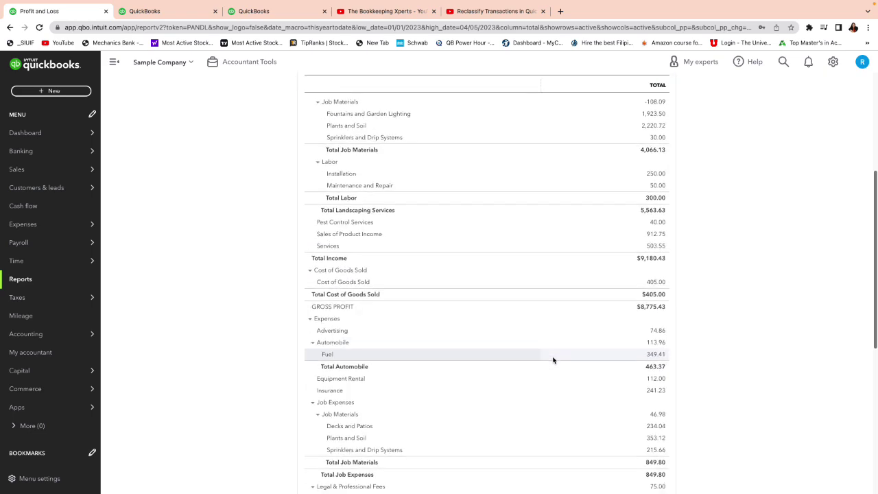
# Open the $46.98 Tania's Nursery expense under Job Materials, reselect Job Materials under Job Expenses, save and close it, and return to the transaction report.
pyautogui.click(655, 410)
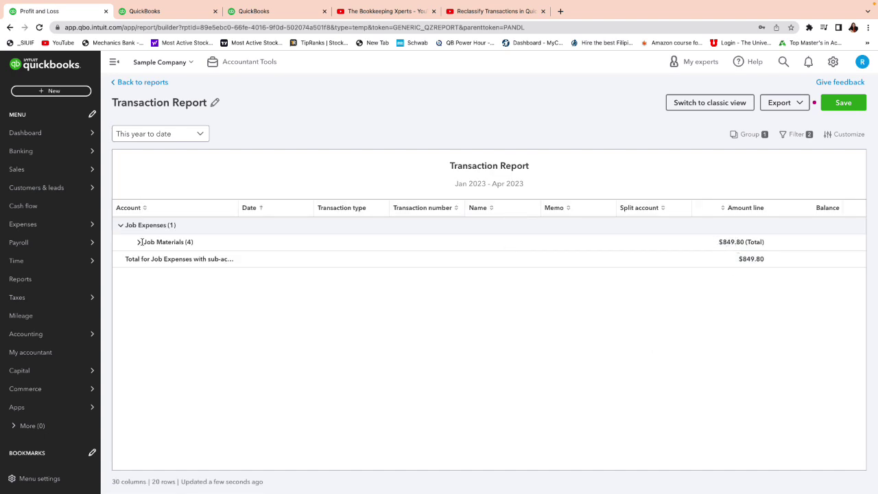
pyautogui.click(163, 242)
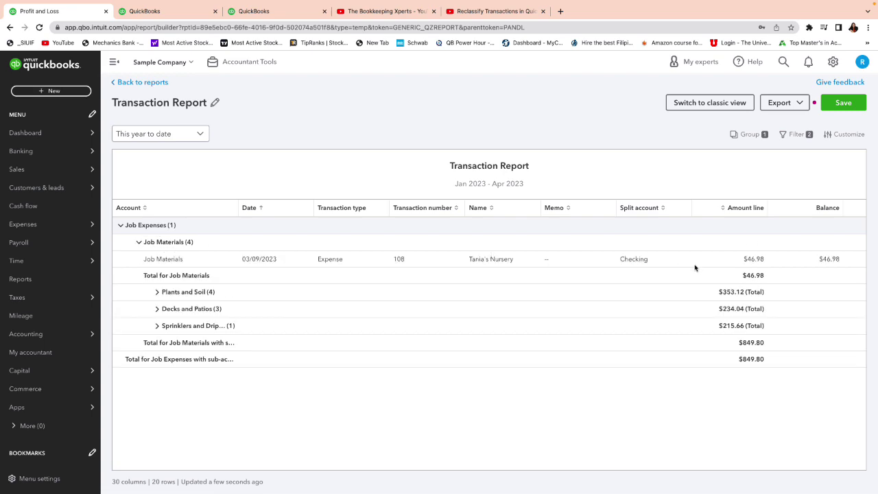
pyautogui.click(755, 260)
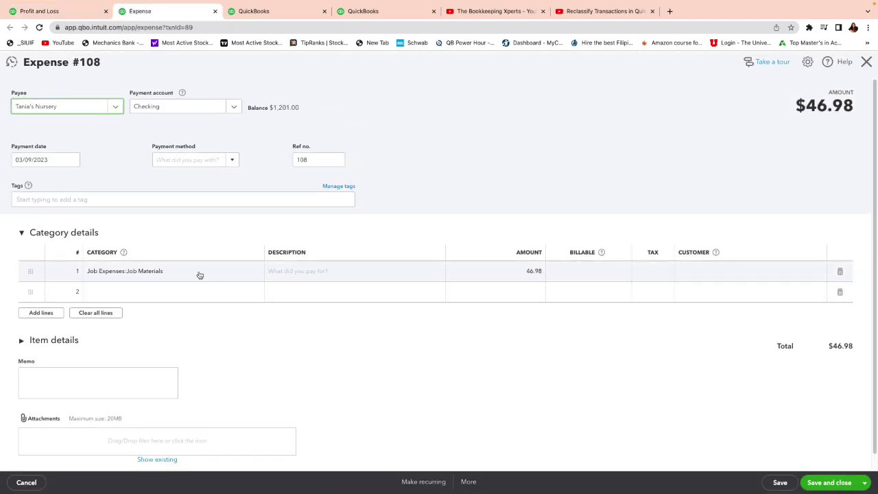
pyautogui.click(199, 277)
pyautogui.click(264, 273)
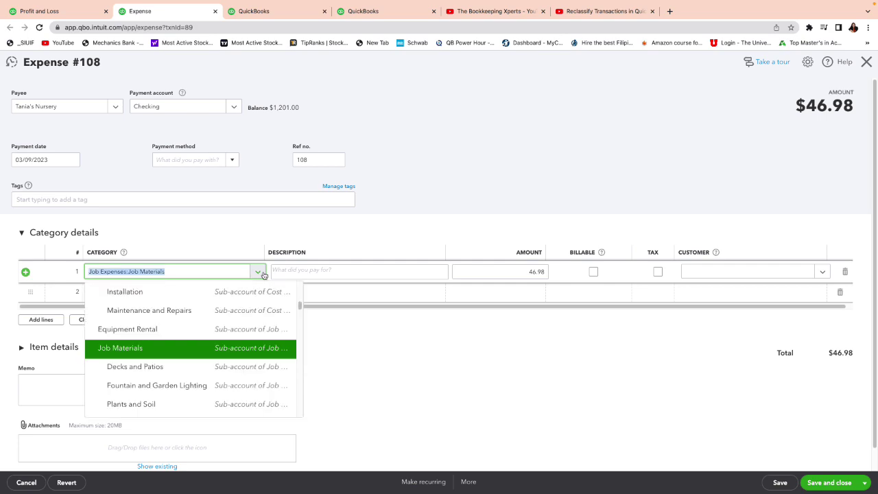
pyautogui.click(195, 348)
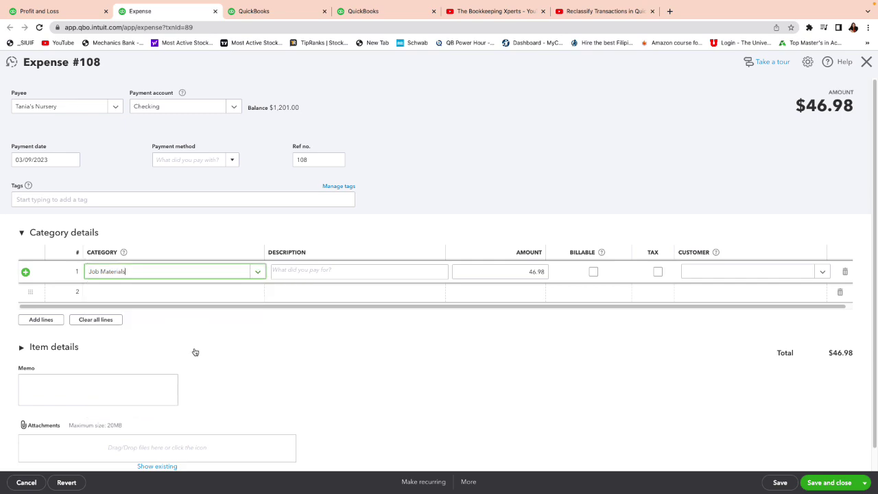
pyautogui.click(842, 482)
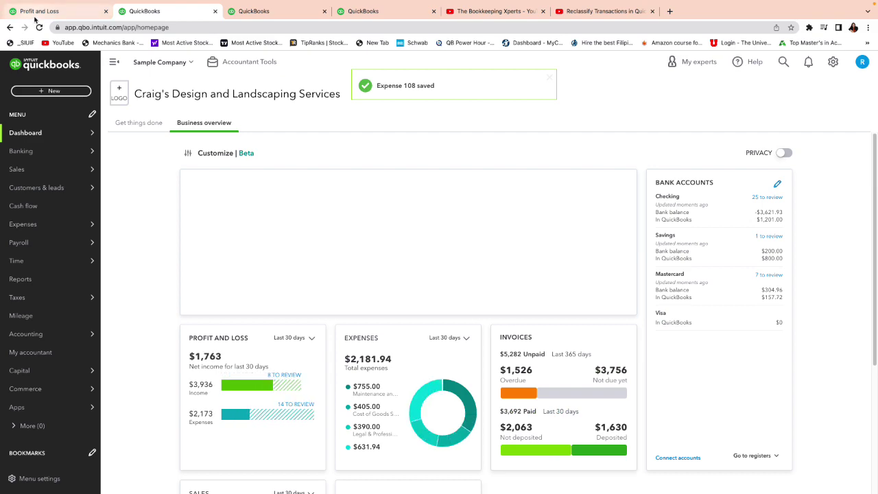
pyautogui.press('super+1')
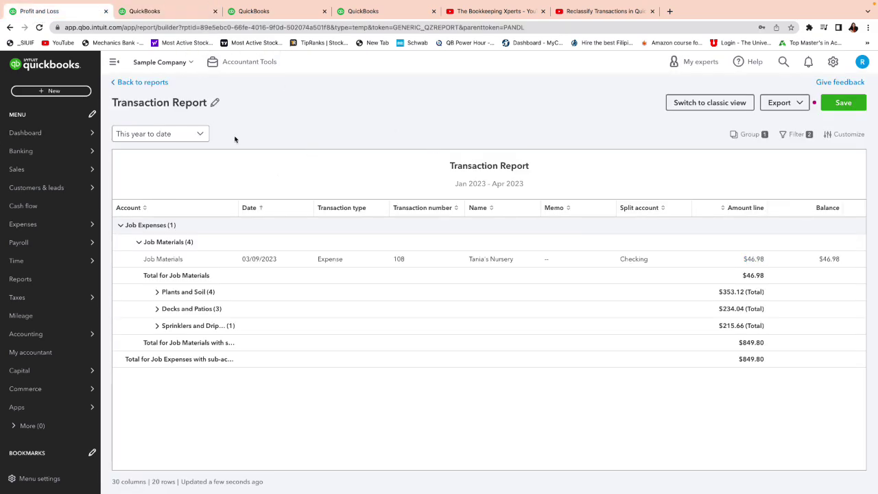
# Return to the Profit and Loss report and review the expense lines from Job Expenses down to Other Expenses.
pyautogui.click(138, 83)
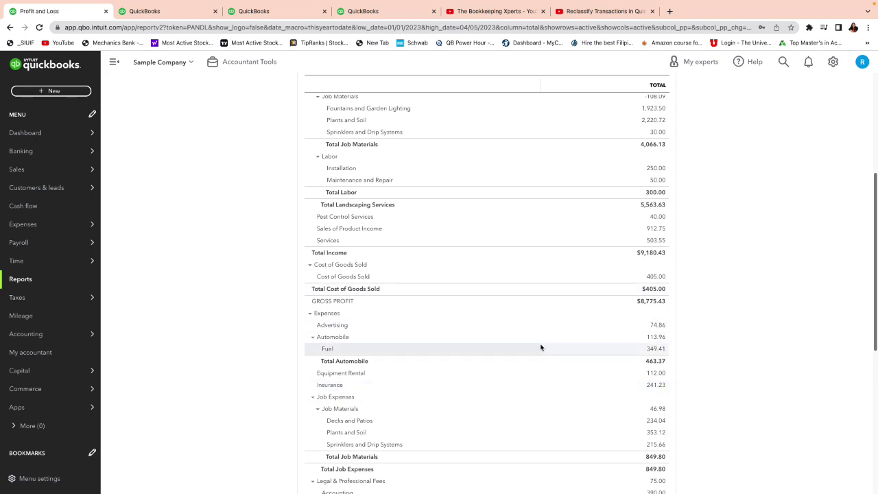
pyautogui.scroll(-1, 600, 442)
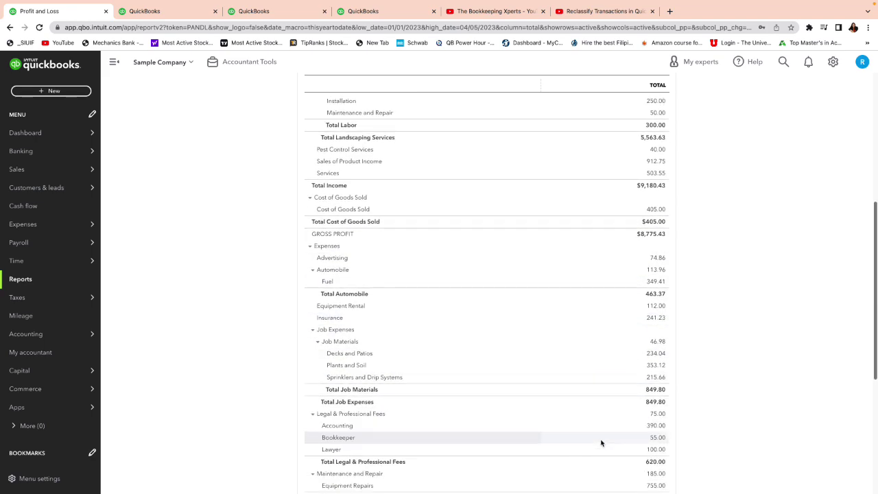
pyautogui.scroll(-1, 601, 442)
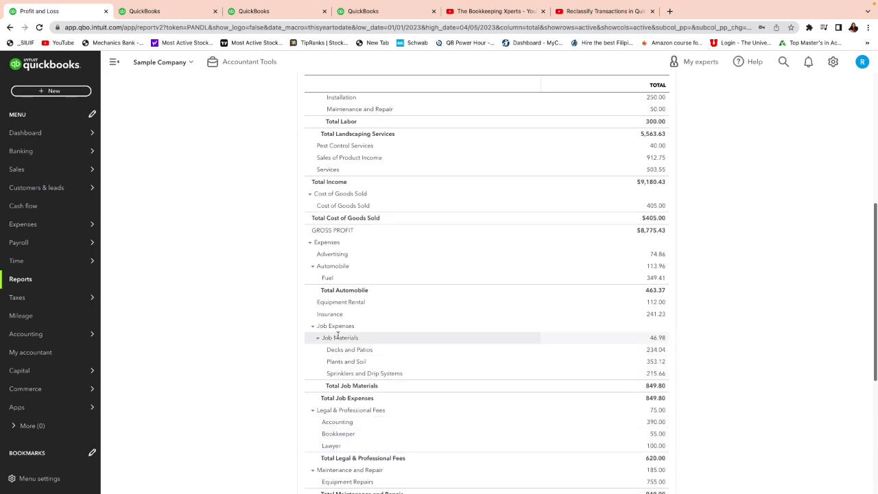
pyautogui.scroll(-1, 489, 427)
pyautogui.scroll(-1, 490, 430)
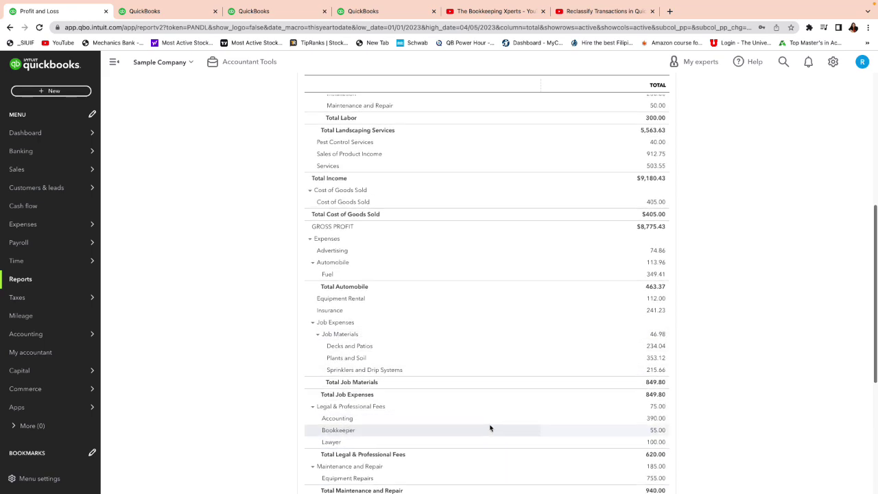
pyautogui.scroll(-5, 490, 428)
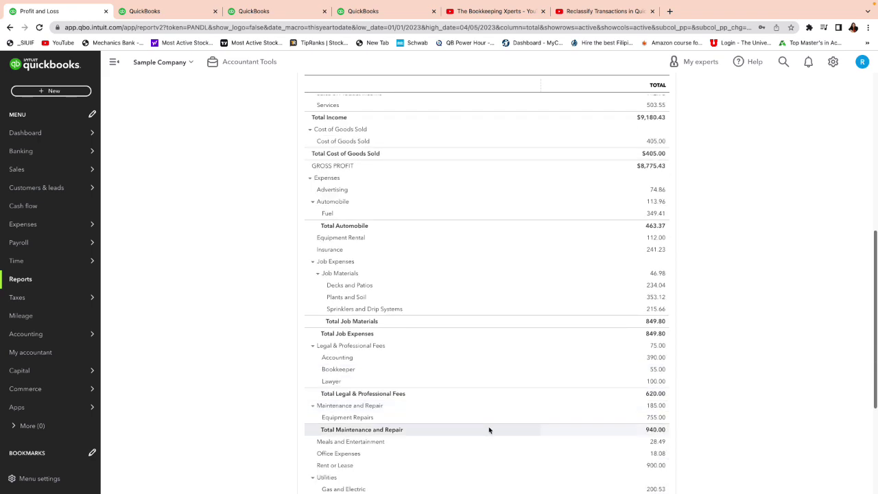
pyautogui.scroll(-2, 514, 436)
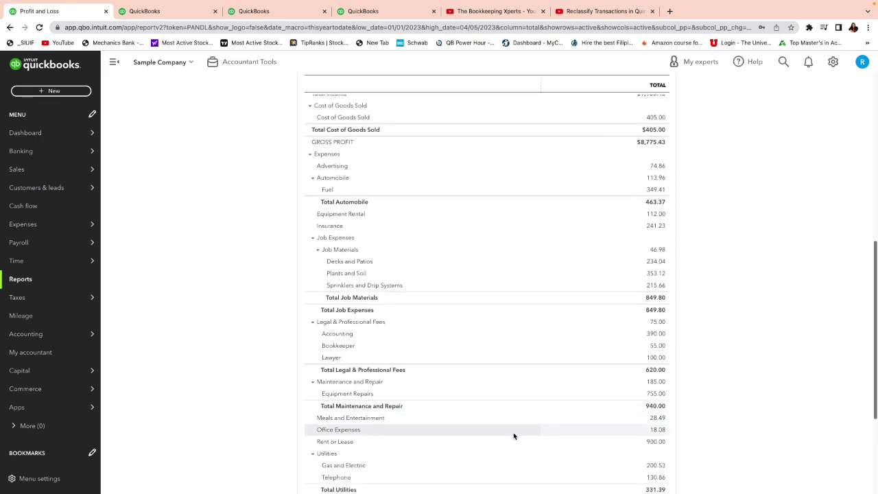
pyautogui.scroll(-2, 514, 435)
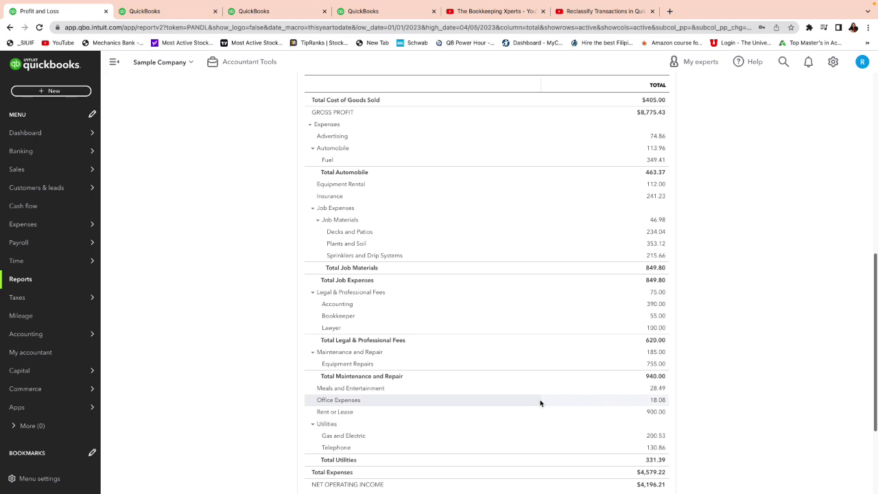
pyautogui.scroll(-1, 545, 443)
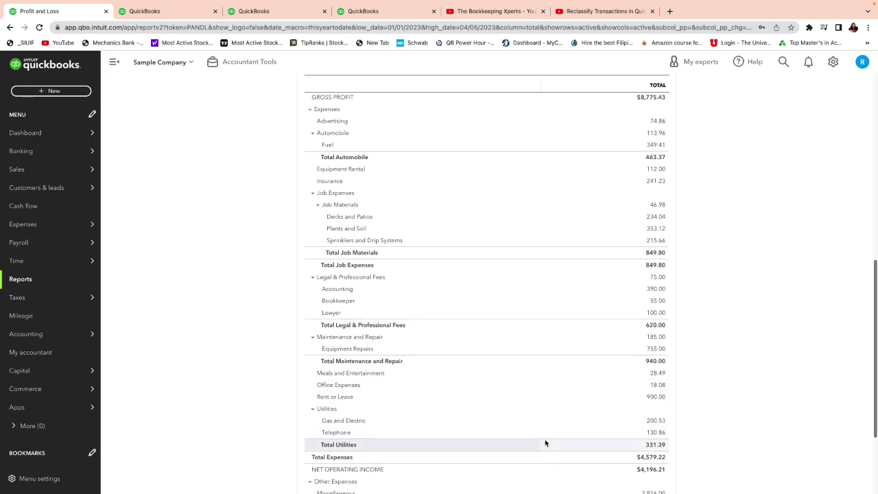
pyautogui.scroll(-1, 545, 443)
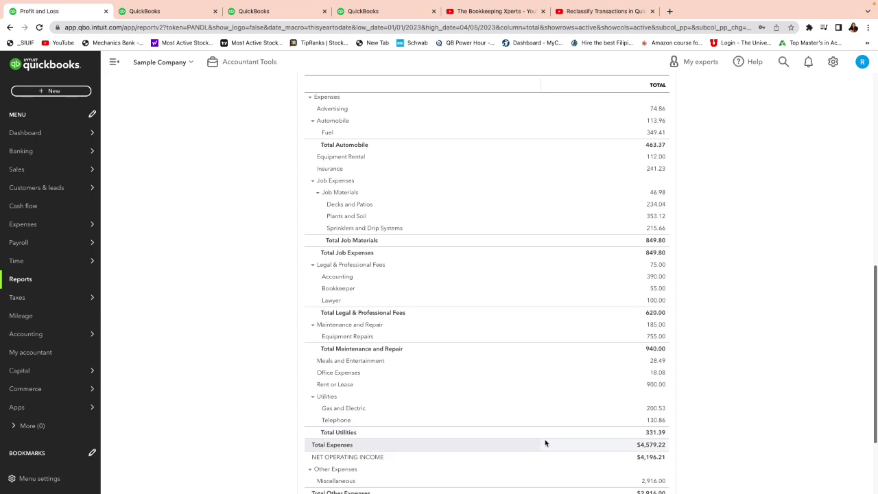
pyautogui.scroll(-1, 545, 443)
pyautogui.scroll(-1, 546, 443)
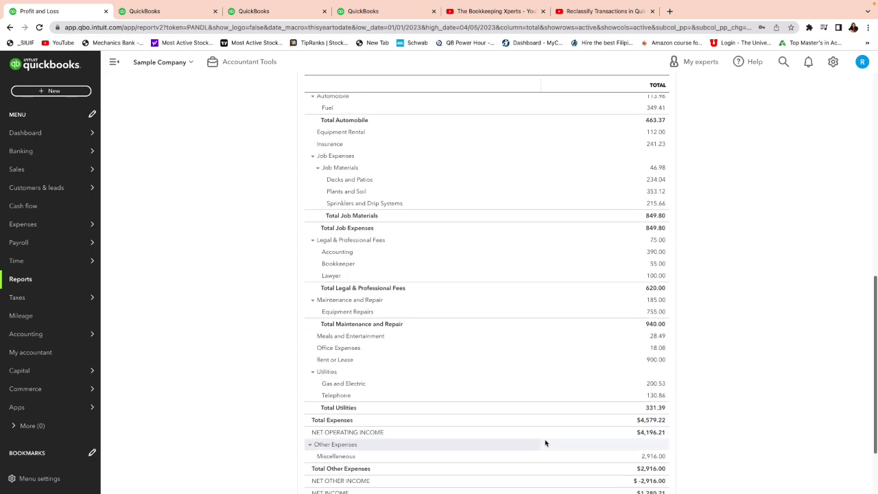
# Open the $250.00 Hicks Hardware bill from the Miscellaneous amount, change its category to Job Expenses:Job Materials, save and close it, and return to the transaction report.
pyautogui.click(655, 456)
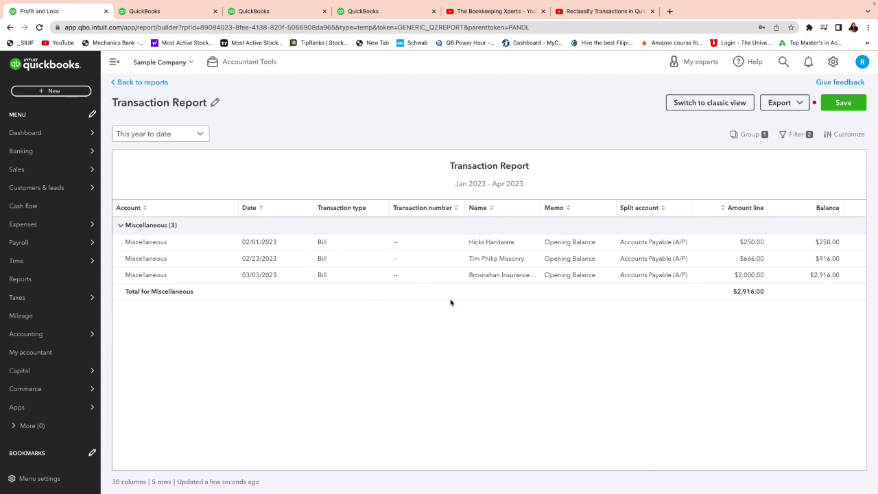
pyautogui.click(752, 242)
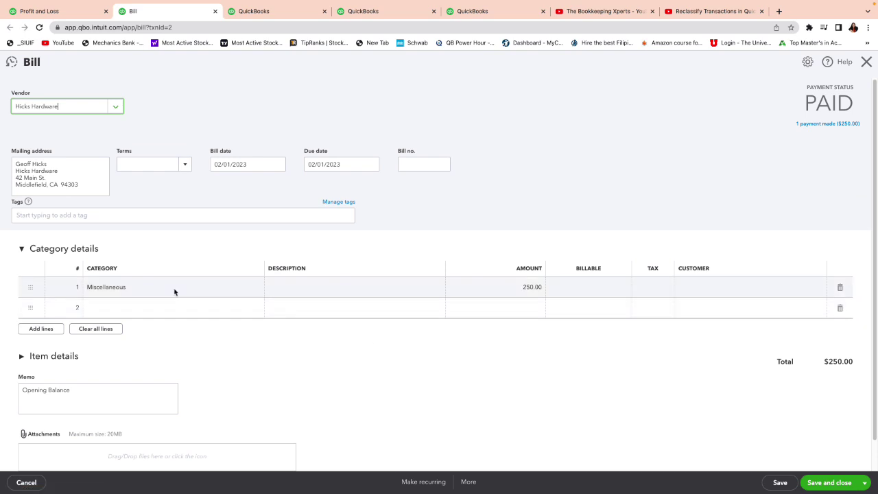
pyautogui.click(170, 289)
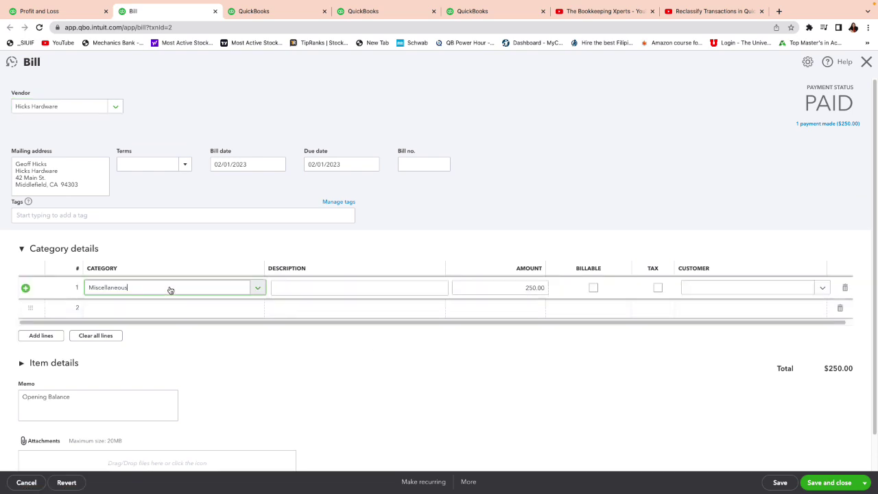
pyautogui.doubleClick(163, 288)
pyautogui.write('job')
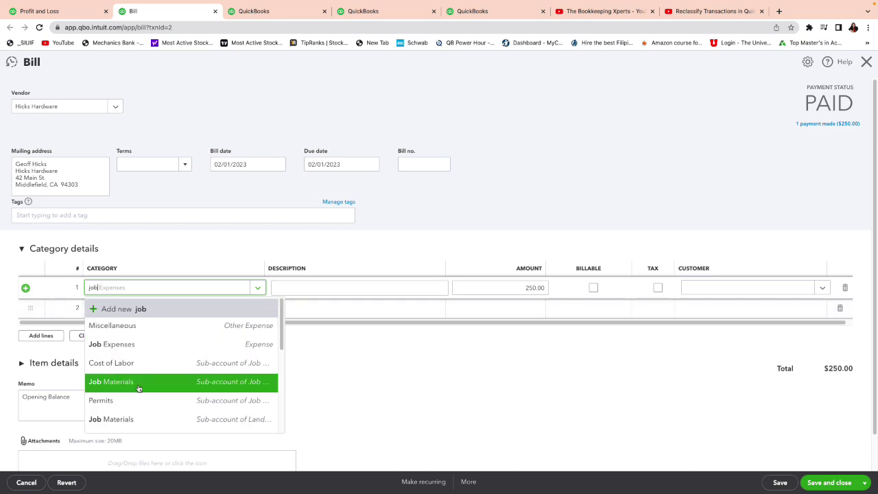
pyautogui.click(138, 388)
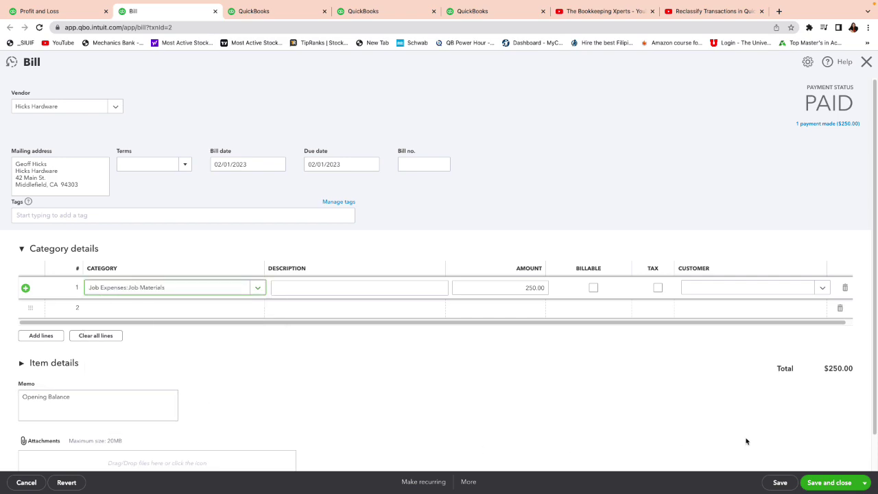
pyautogui.click(840, 484)
pyautogui.click(524, 304)
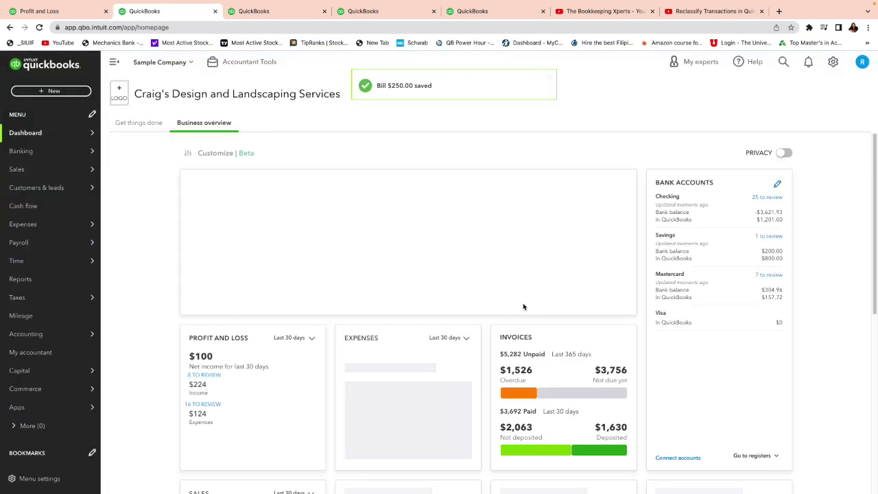
pyautogui.click(74, 12)
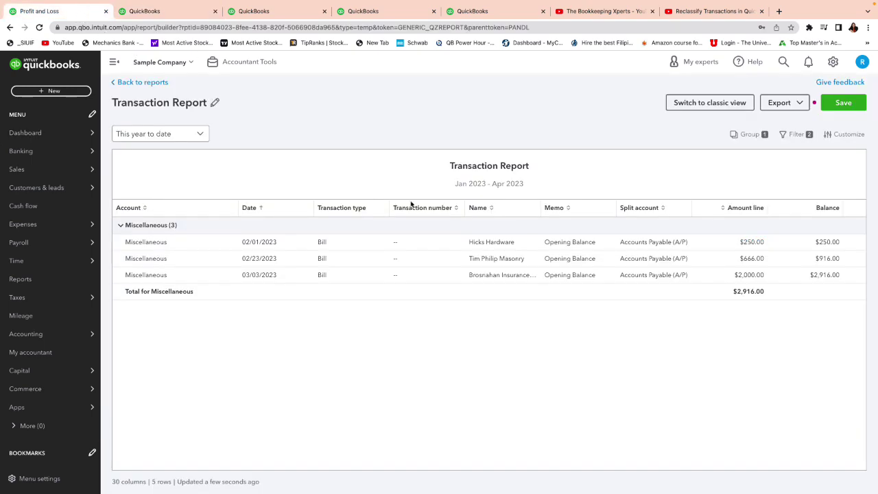
# Reopen the Hicks Hardware bill to check its category, leave it without saving, and return to the transaction report.
pyautogui.click(751, 243)
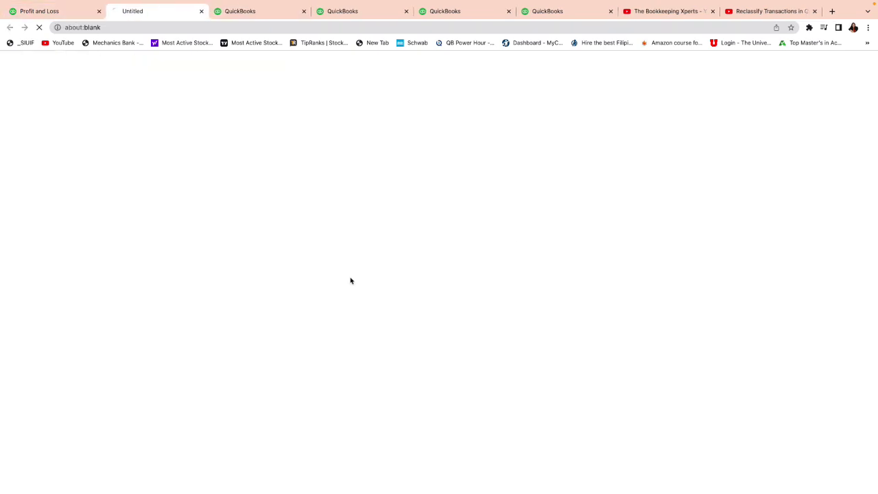
pyautogui.click(303, 12)
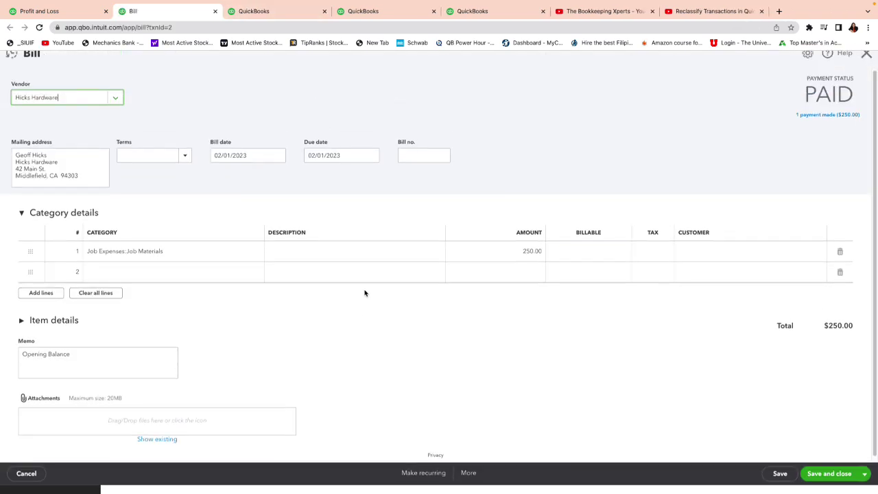
pyautogui.click(183, 295)
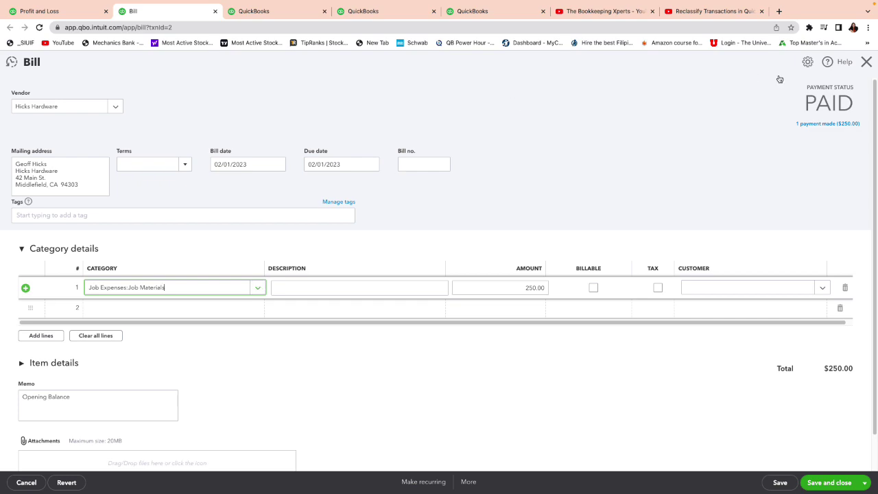
pyautogui.click(867, 62)
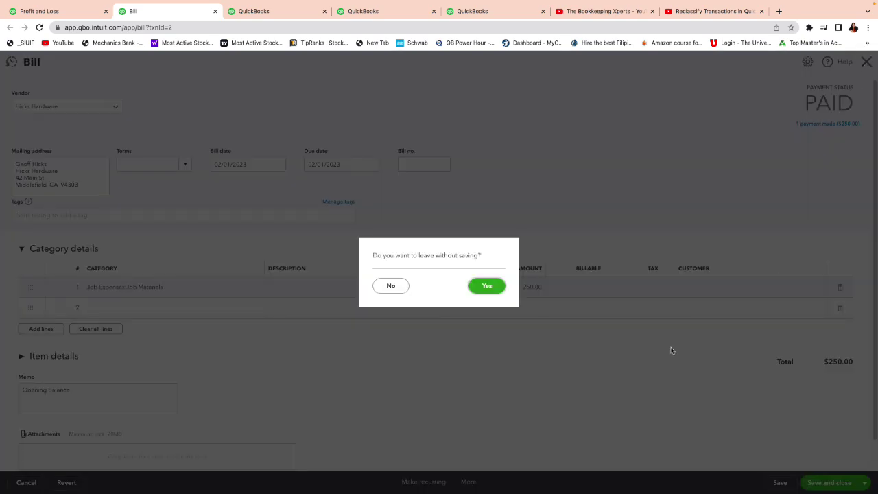
pyautogui.click(486, 285)
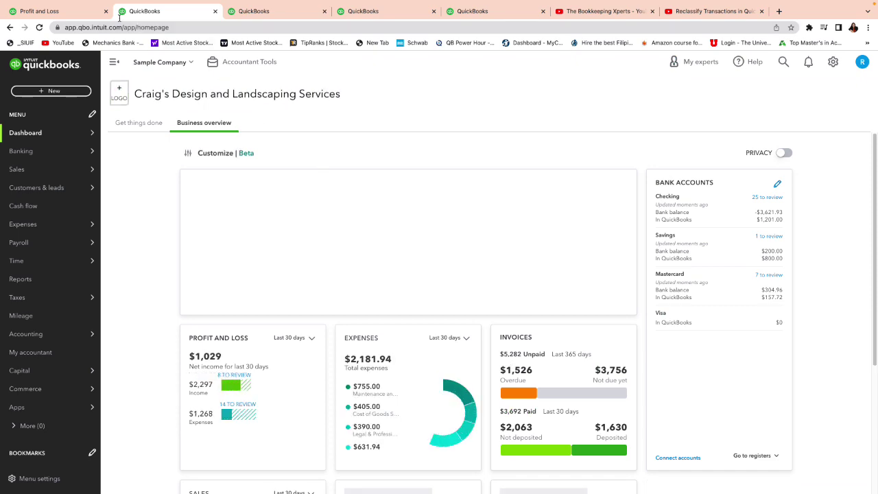
pyautogui.click(55, 11)
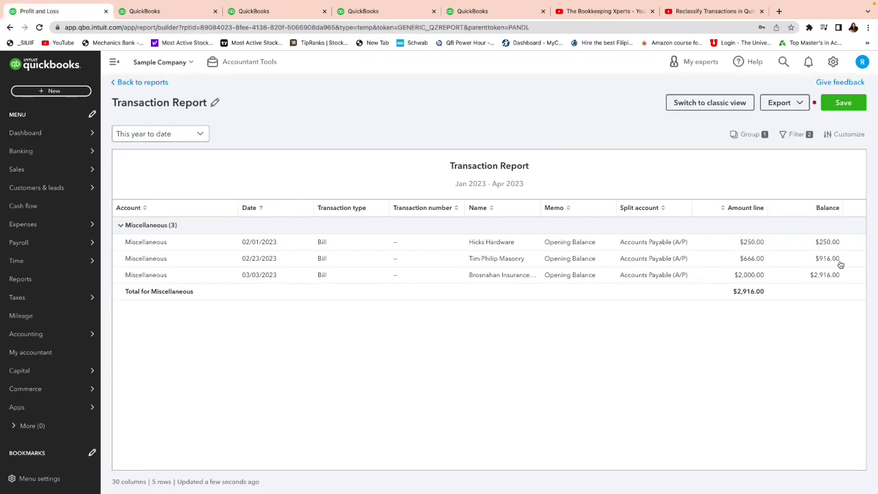
# Open the $666.00 Tim Philip Masonry bill, change its category to Job Expenses:Job Materials, save and close it, and return to the transaction report.
pyautogui.click(707, 263)
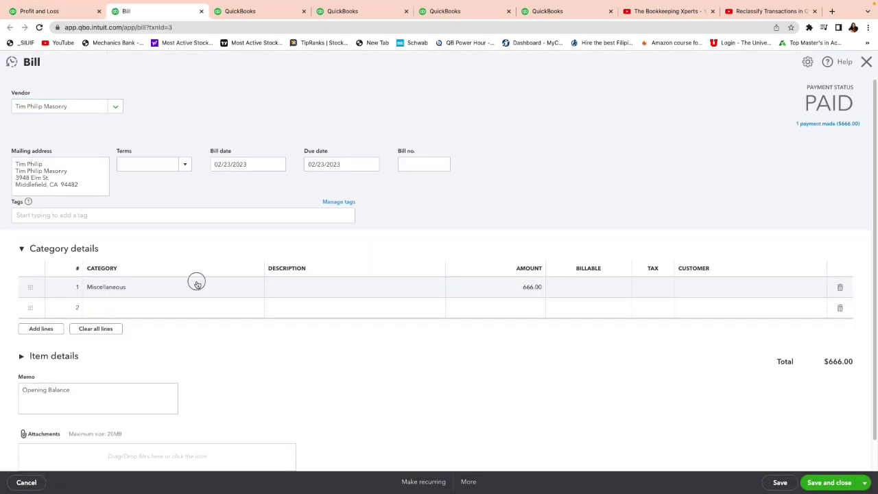
pyautogui.click(196, 283)
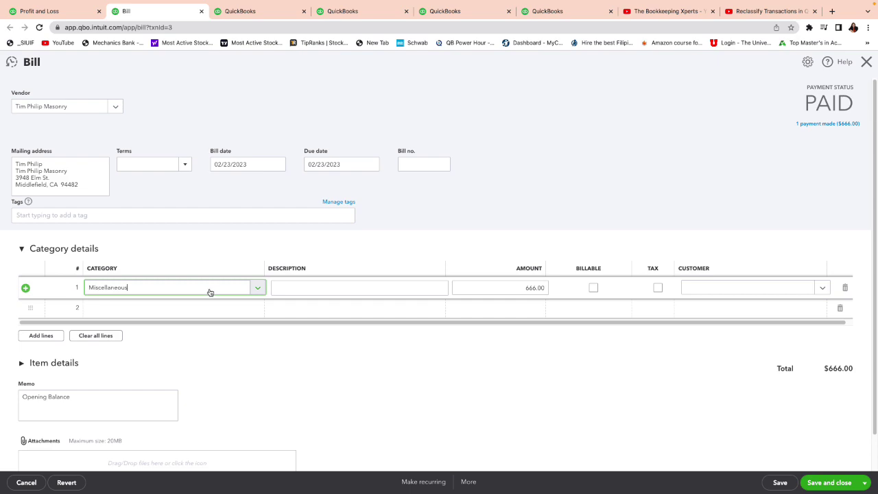
pyautogui.write('jo')
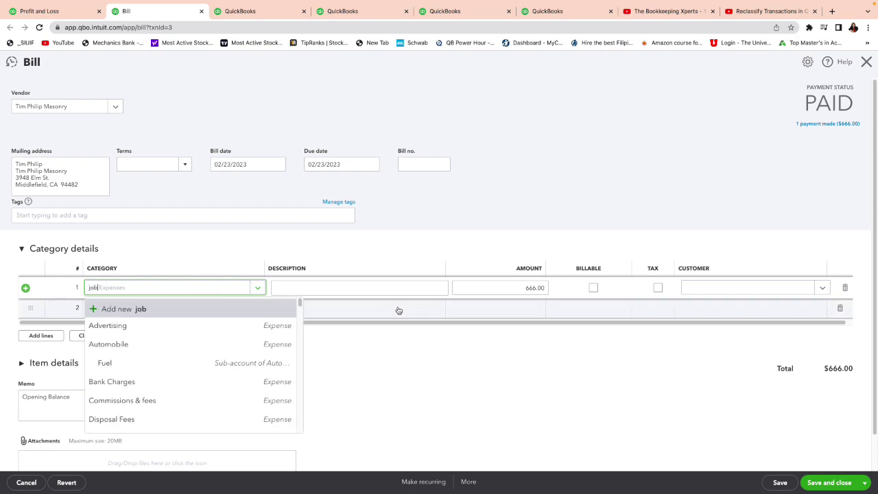
pyautogui.write('b')
pyautogui.click(176, 391)
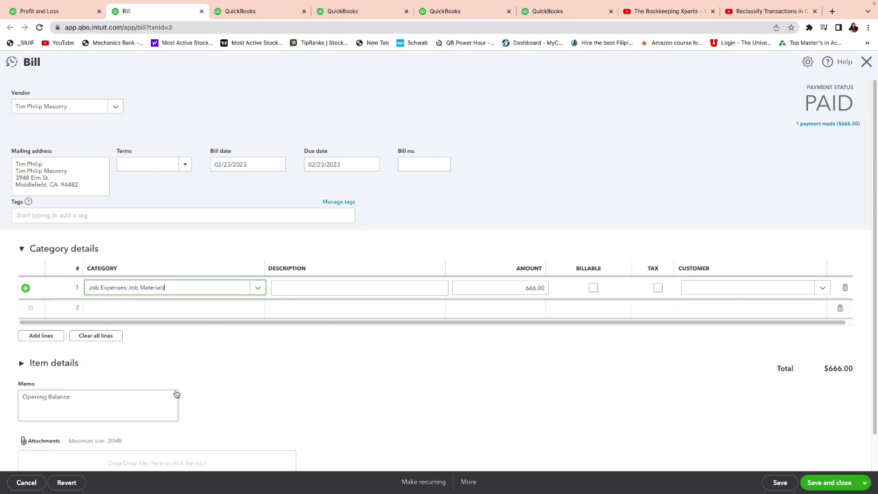
pyautogui.click(828, 482)
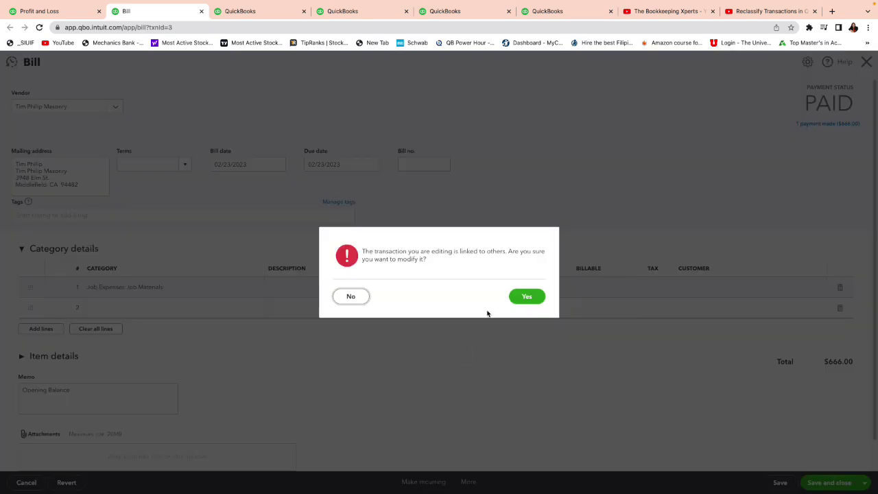
pyautogui.click(524, 301)
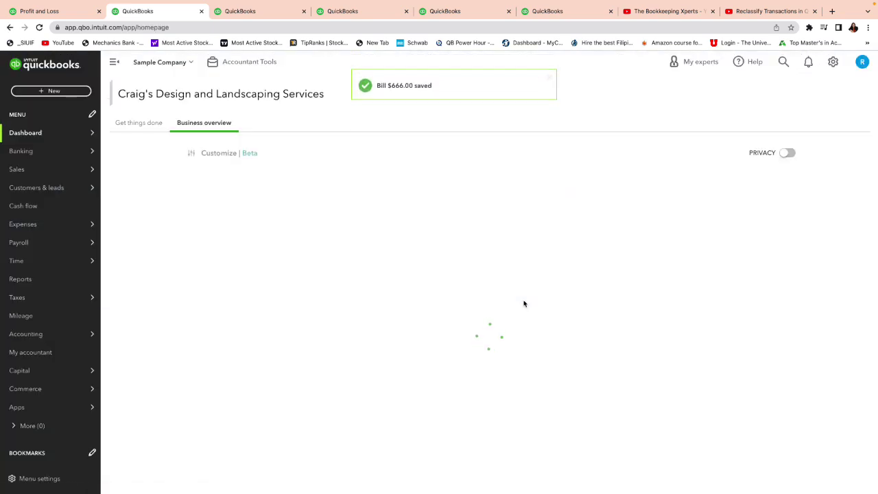
pyautogui.click(65, 13)
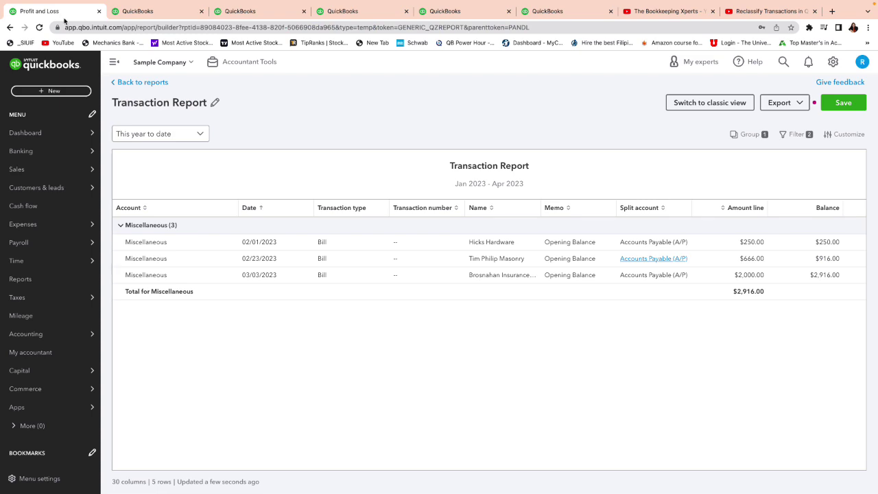
# Open the $2,000.00 Brosnahan Insurance Agency bill, change its category to Insurance, save and close it, and return to the transaction report.
pyautogui.click(754, 275)
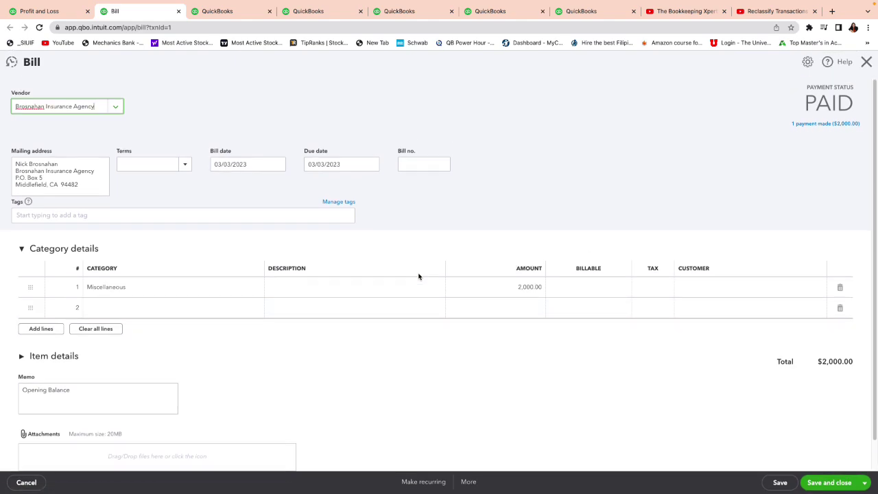
pyautogui.click(209, 289)
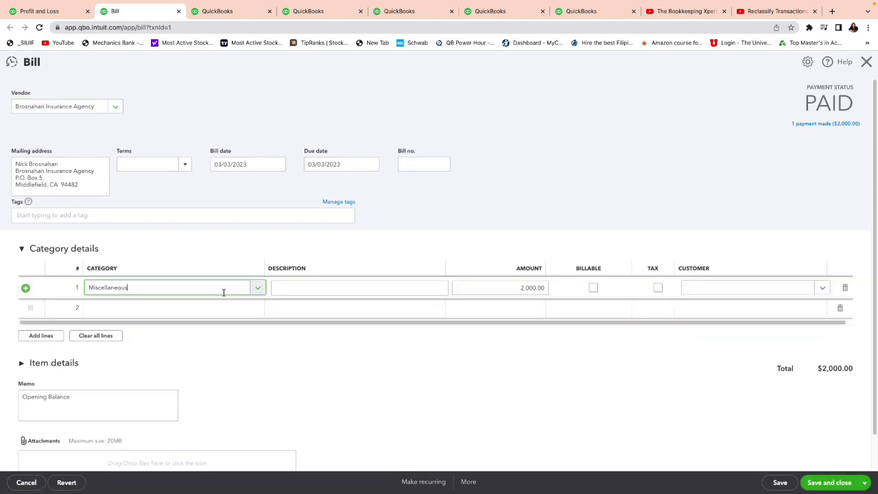
pyautogui.write('insuranc')
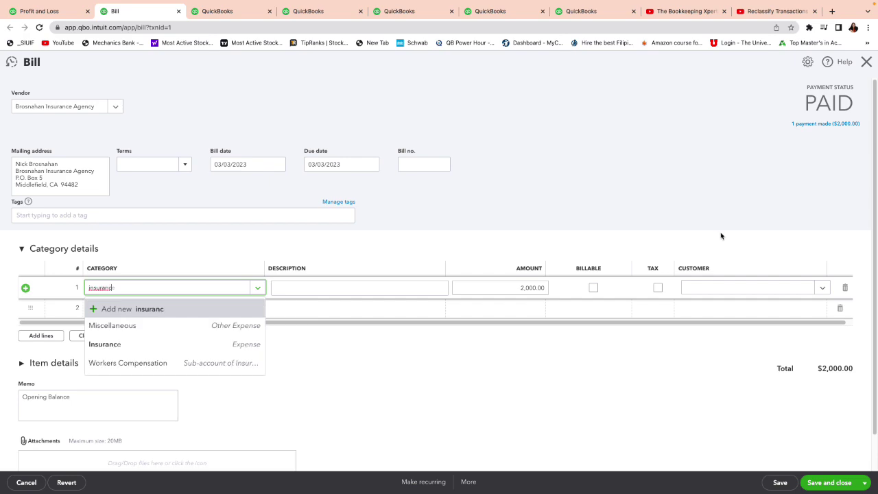
pyautogui.click(210, 344)
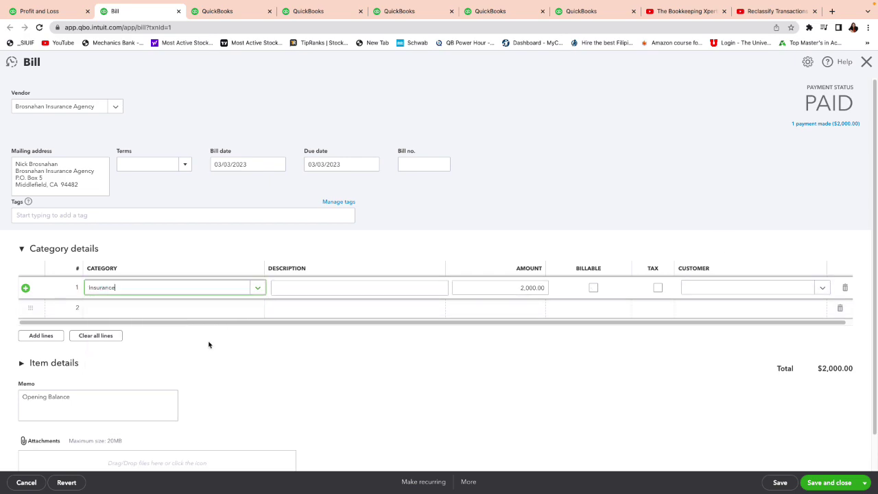
pyautogui.click(838, 477)
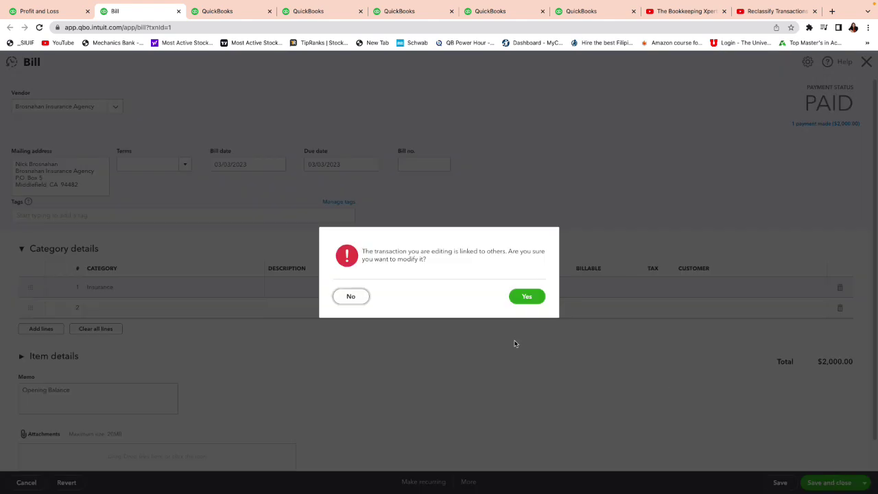
pyautogui.click(527, 297)
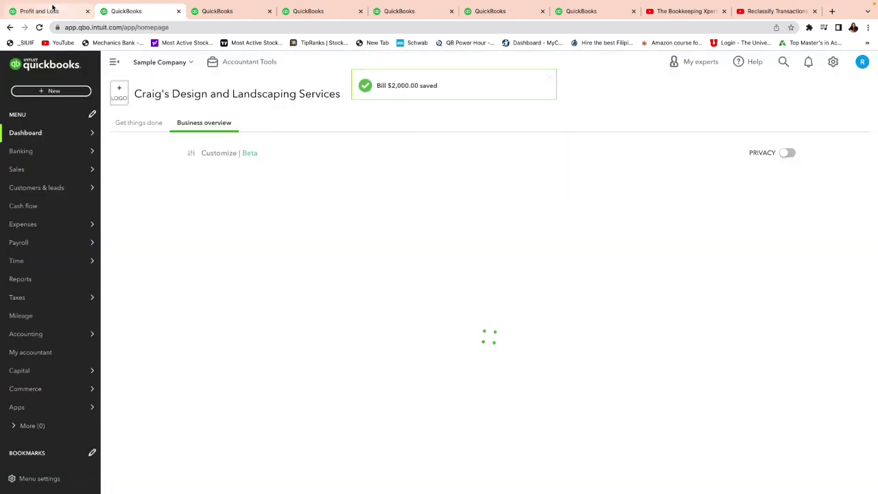
pyautogui.click(41, 11)
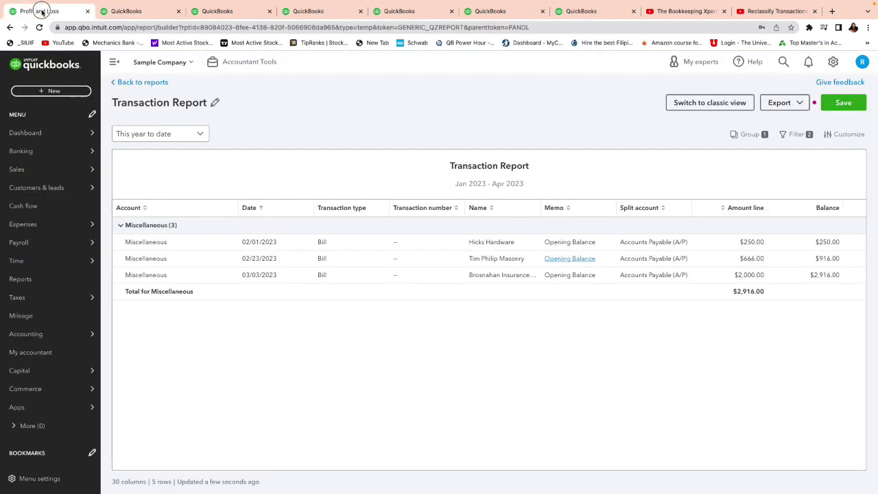
# Return to the Profit and Loss report, rerun it, and review the income and expense lines down to Net Income.
pyautogui.click(149, 83)
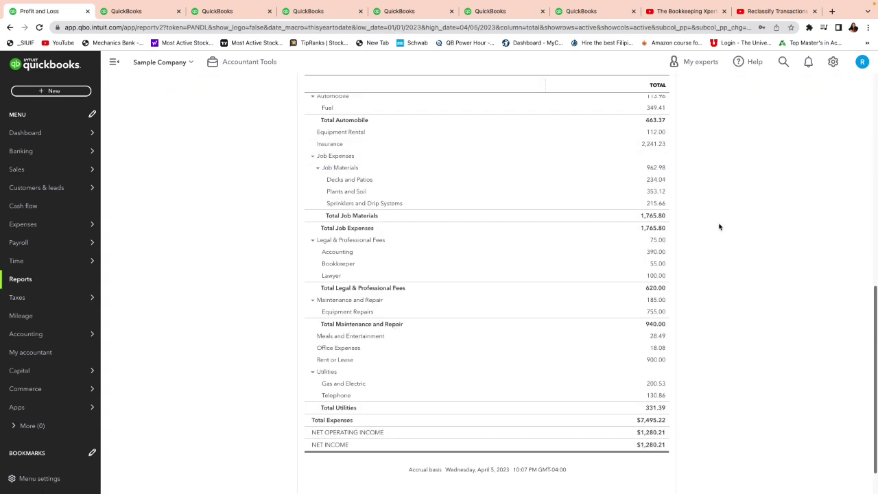
pyautogui.scroll(12, 713, 247)
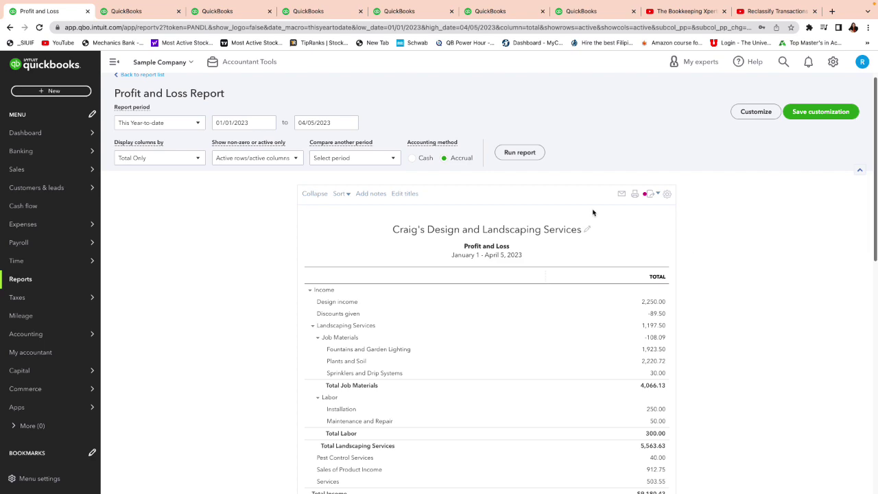
pyautogui.click(519, 152)
pyautogui.scroll(-2, 613, 201)
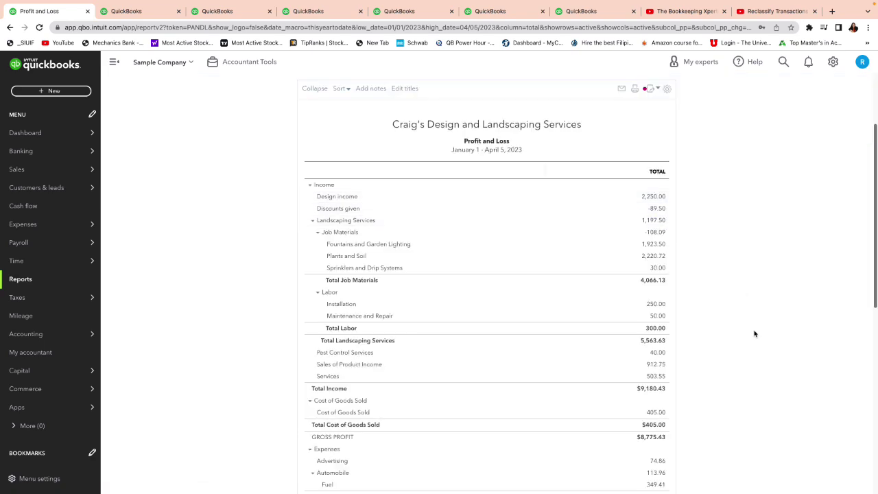
pyautogui.scroll(-5, 755, 333)
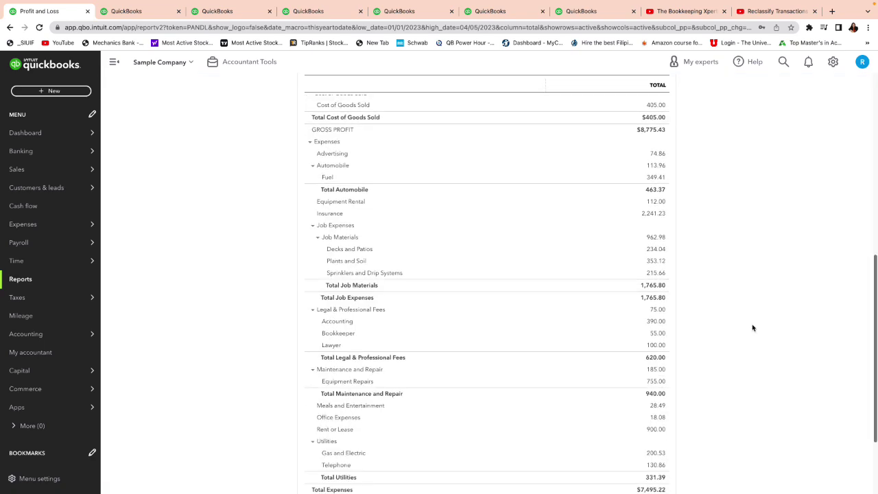
pyautogui.scroll(-2, 753, 328)
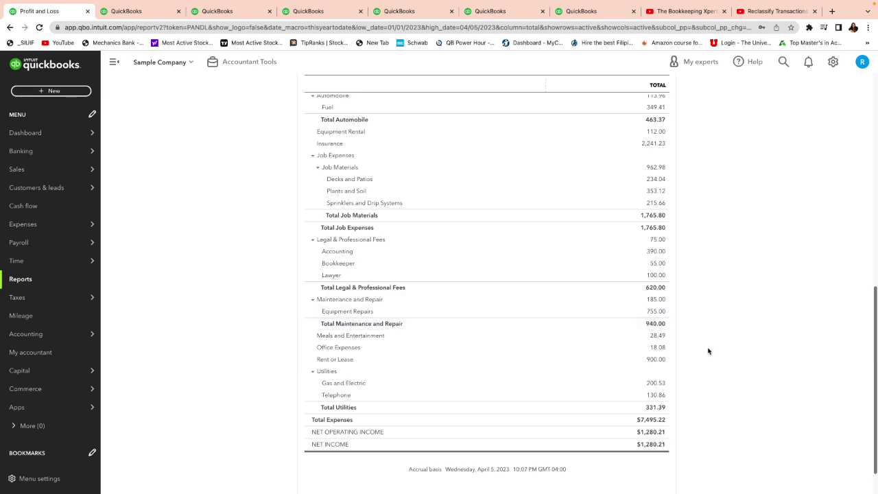
pyautogui.scroll(4, 710, 348)
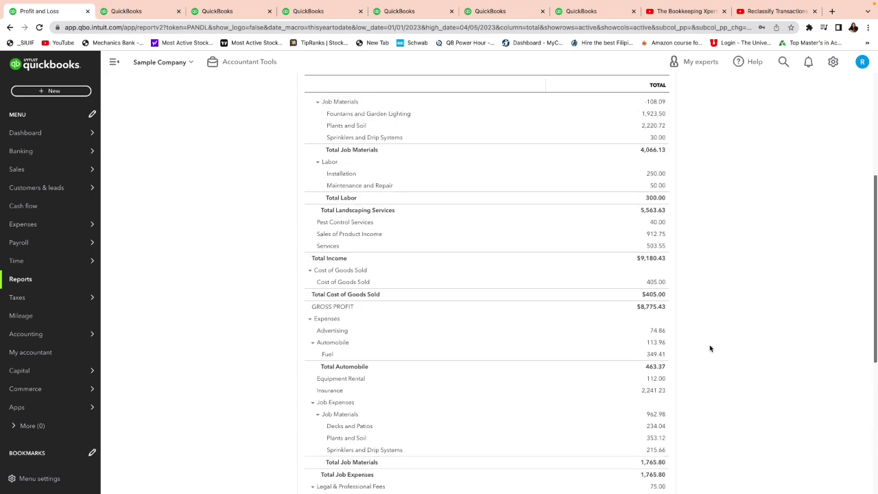
pyautogui.scroll(4, 710, 349)
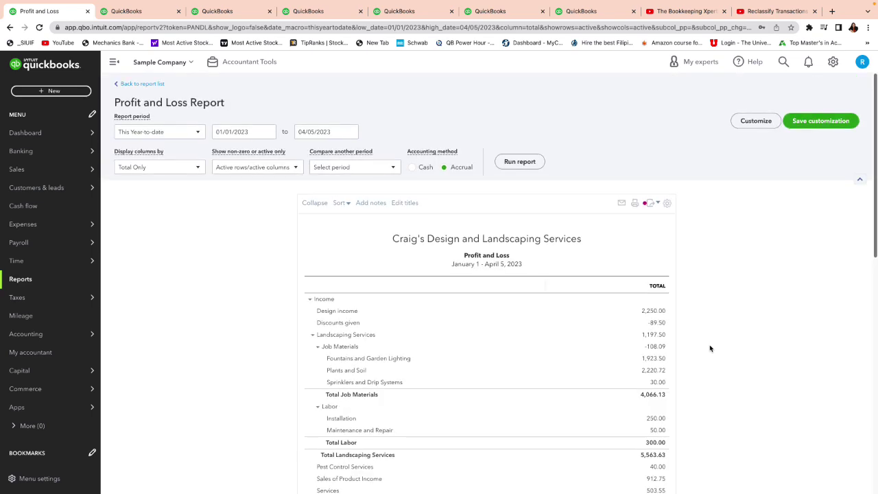
pyautogui.scroll(-1, 709, 348)
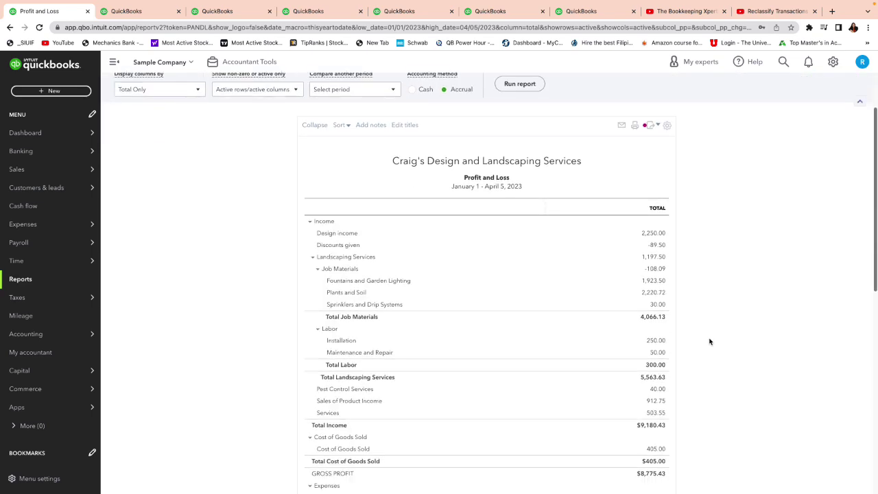
pyautogui.scroll(1, 710, 341)
pyautogui.moveTo(291, 1)
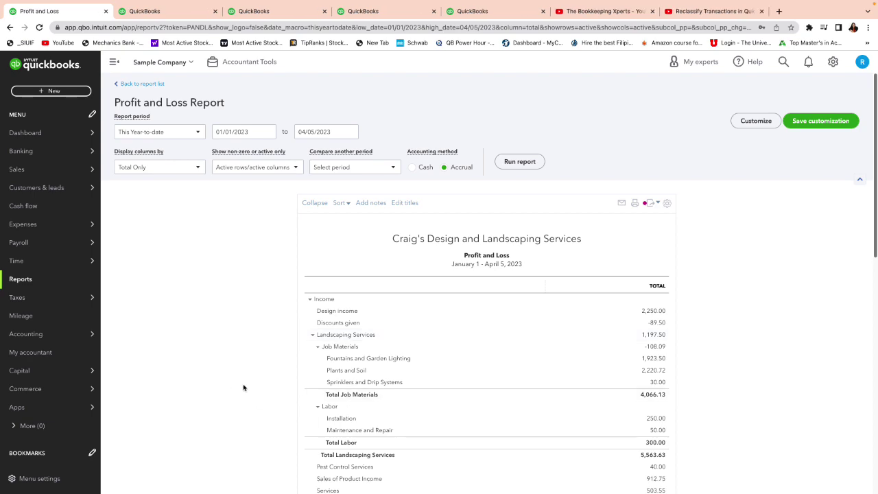
# Open Diego's Road Warrior Bodyshop from the vendor list and set the category of its 03/08/2023 bill to Office Expenses.
pyautogui.moveTo(15, 231)
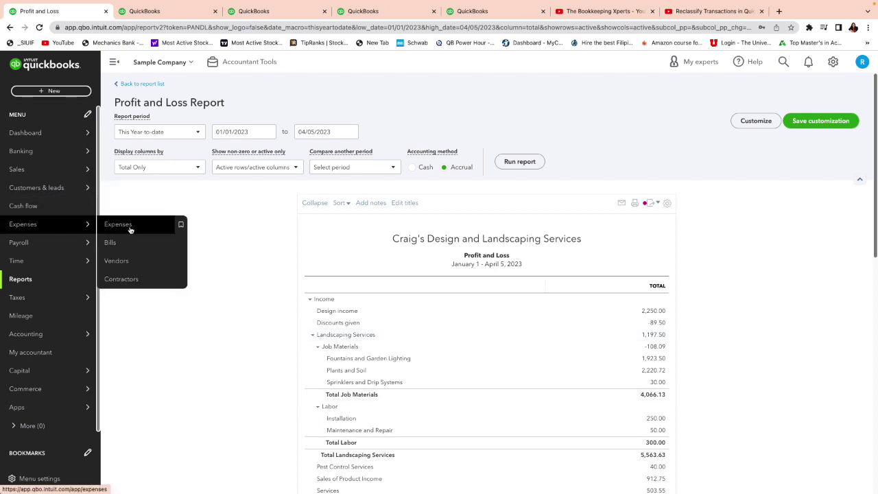
pyautogui.click(127, 261)
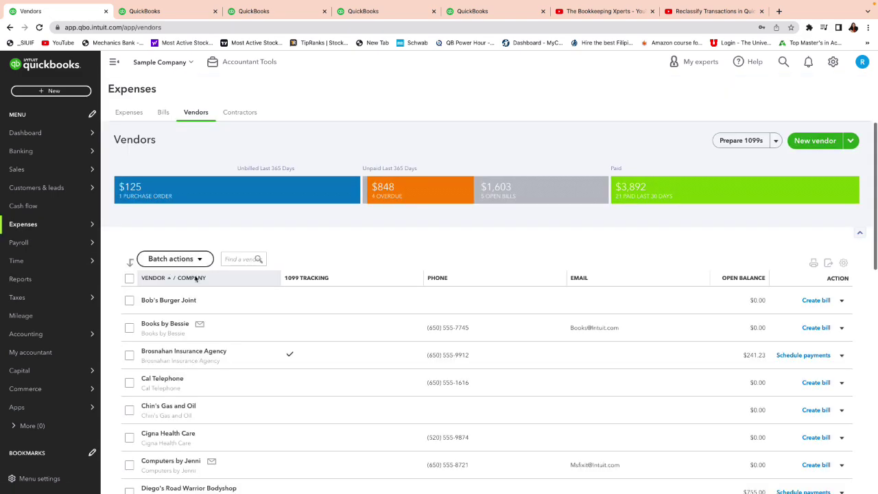
pyautogui.scroll(-1, 379, 336)
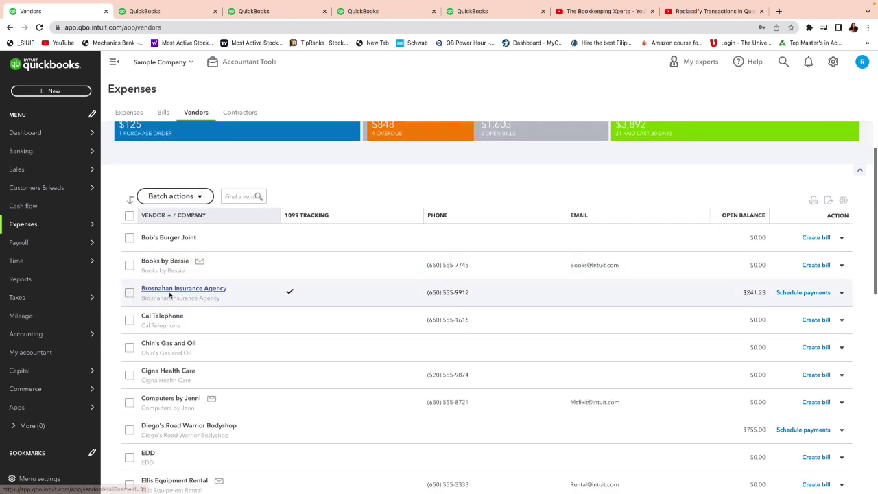
pyautogui.scroll(-3, 202, 313)
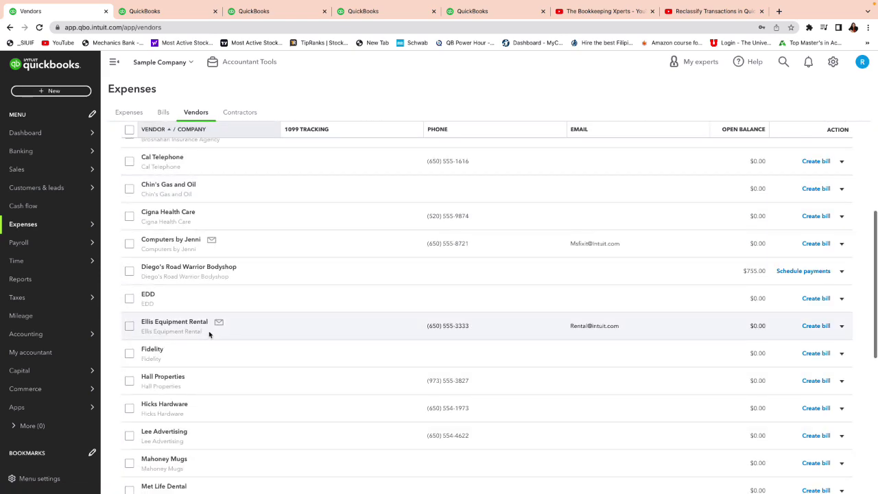
pyautogui.click(197, 267)
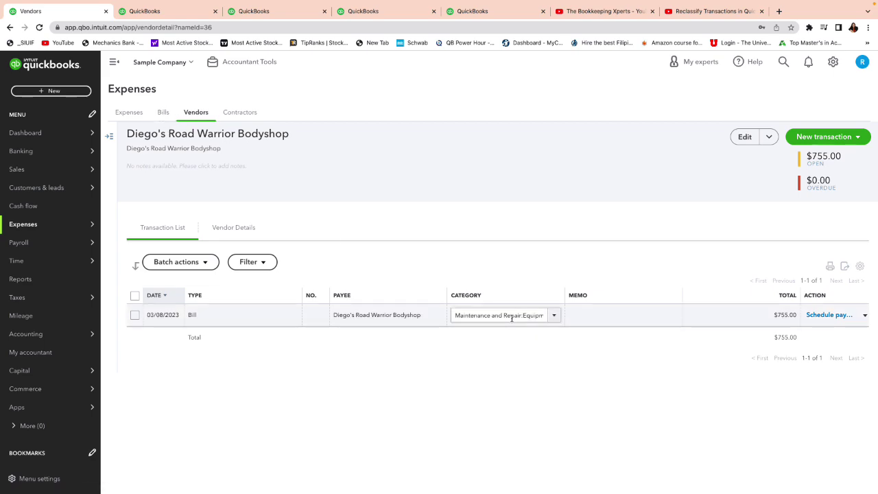
pyautogui.click(554, 315)
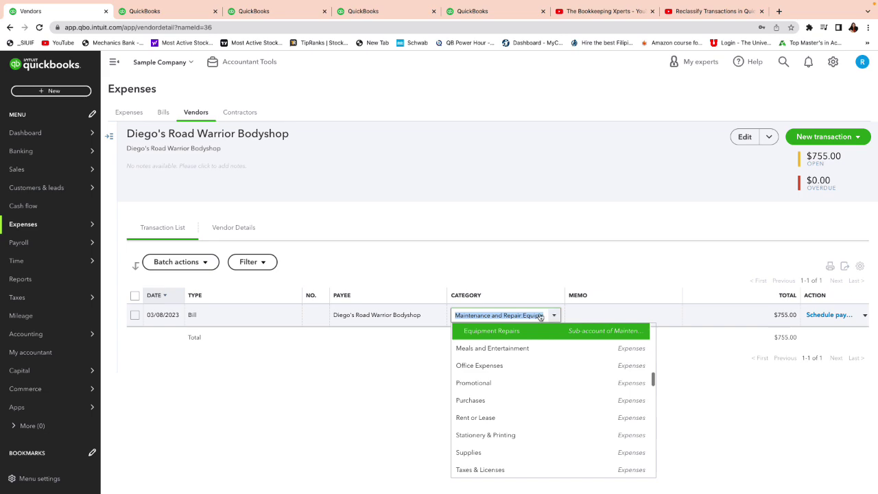
pyautogui.click(482, 366)
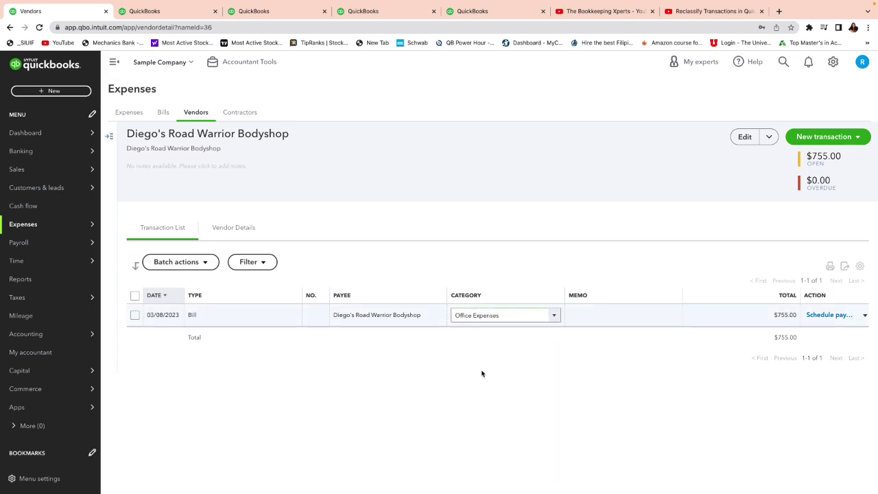
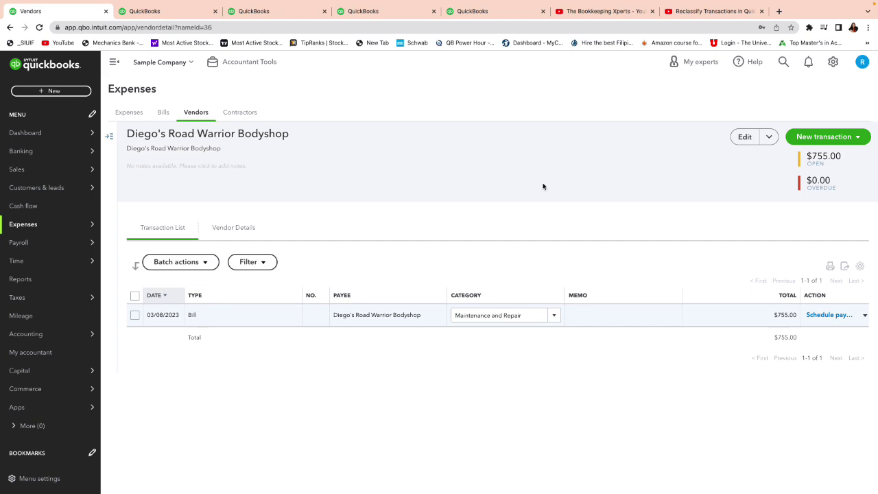
# Go back to the vendor list and open the transaction list of Robertson & Associates.
pyautogui.click(189, 114)
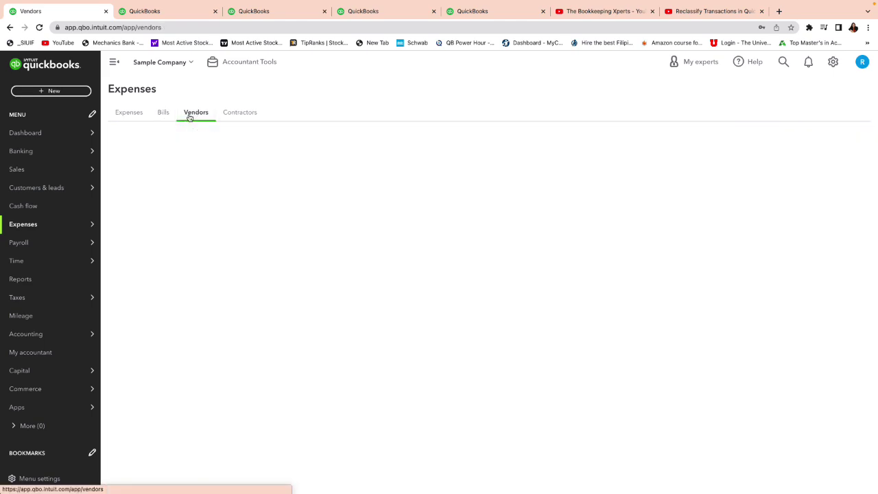
pyautogui.scroll(-5, 318, 346)
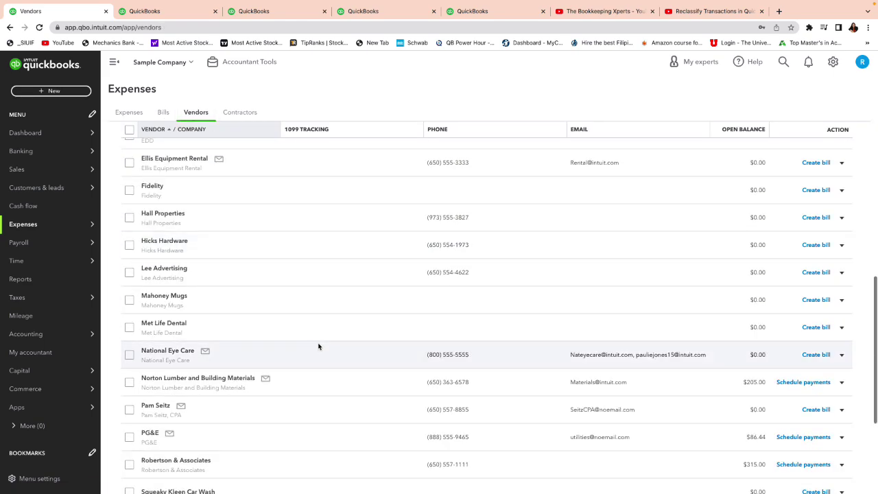
pyautogui.scroll(-1, 320, 346)
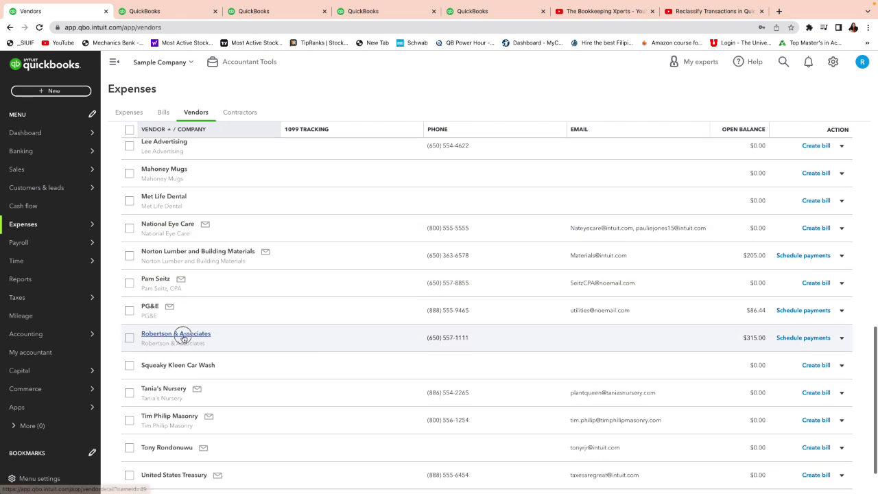
pyautogui.click(183, 336)
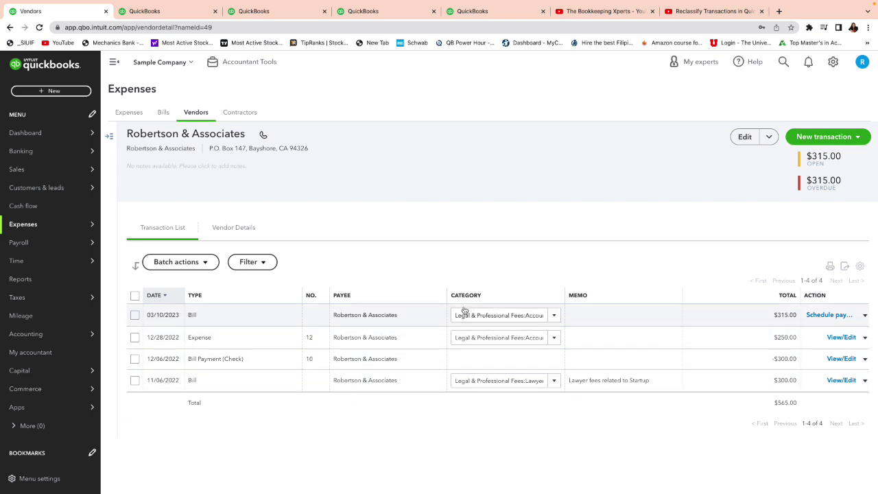
# Set the category of the 03/10/2023 Robertson & Associates bill to Legal & Professional Fees:Lawyer.
pyautogui.click(505, 320)
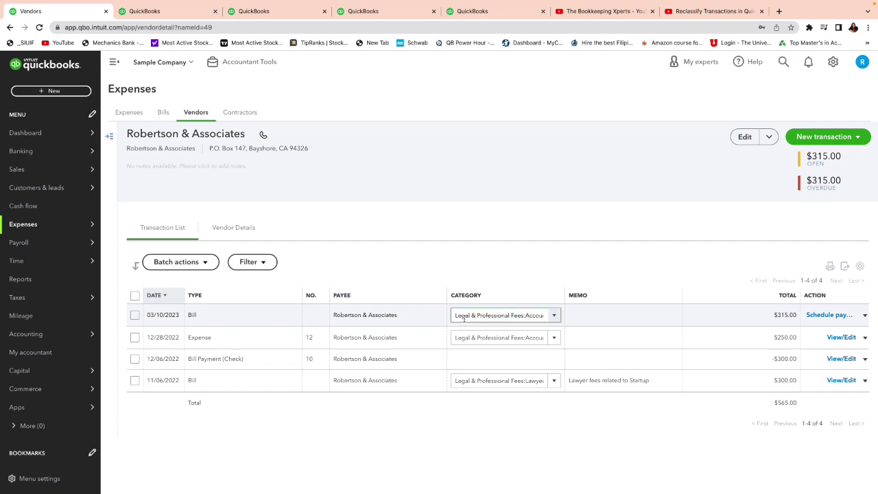
pyautogui.moveTo(451, 315); pyautogui.dragTo(583, 320)
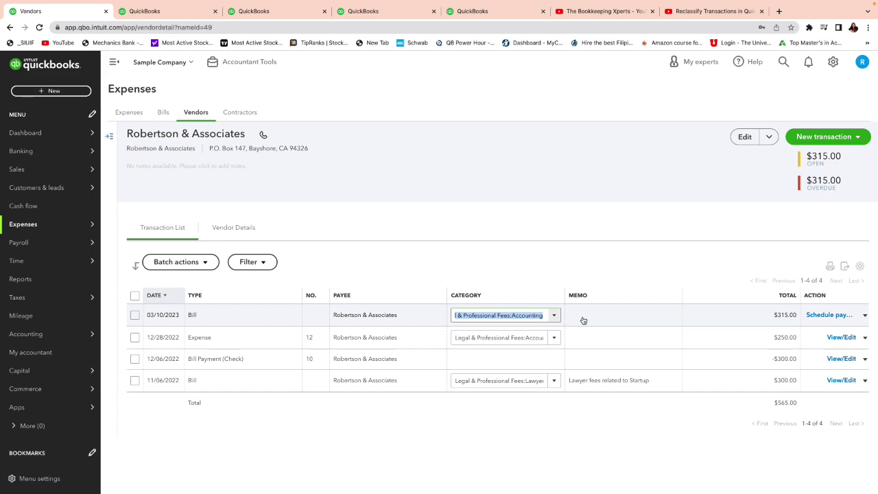
pyautogui.press('BackSpace')
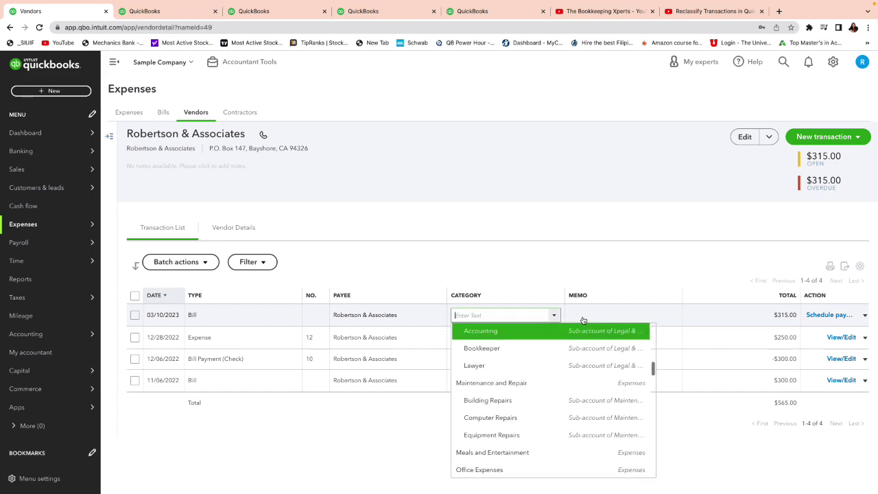
pyautogui.write('Attorn')
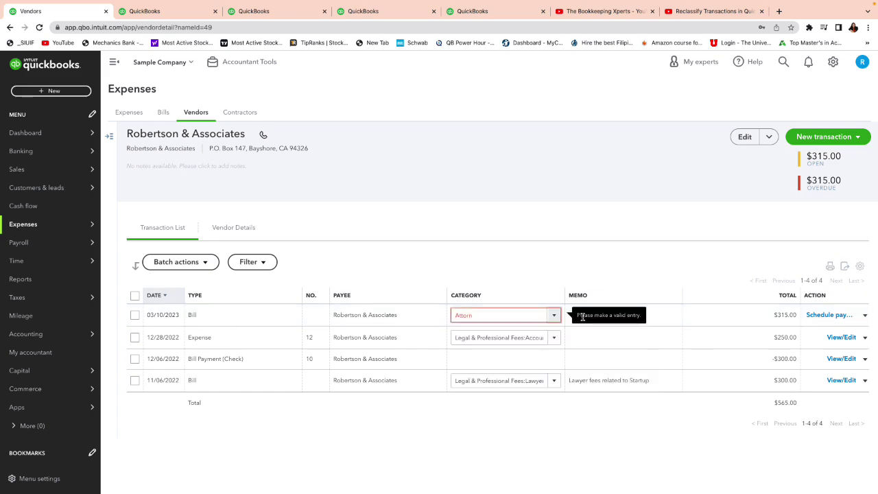
pyautogui.press('BackSpace')
pyautogui.press('BackSpace')
pyautogui.press('BackSpace')
pyautogui.press('BackSpace')
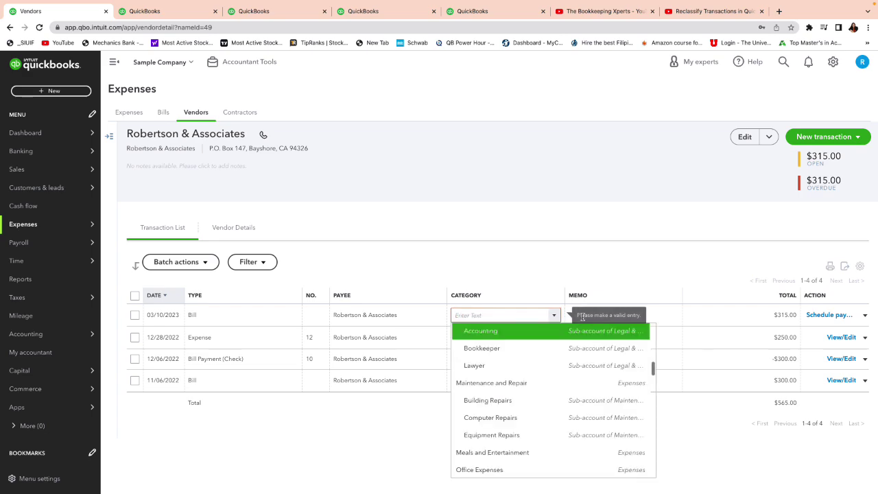
pyautogui.write('legal')
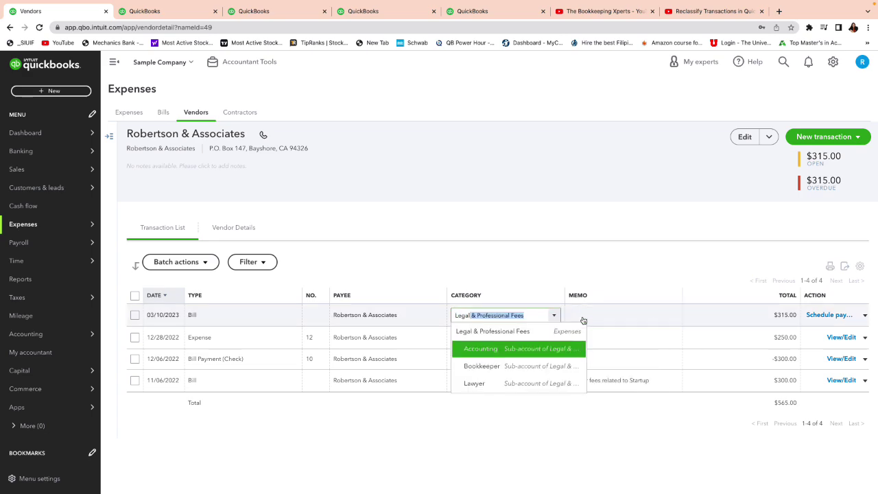
pyautogui.click(501, 379)
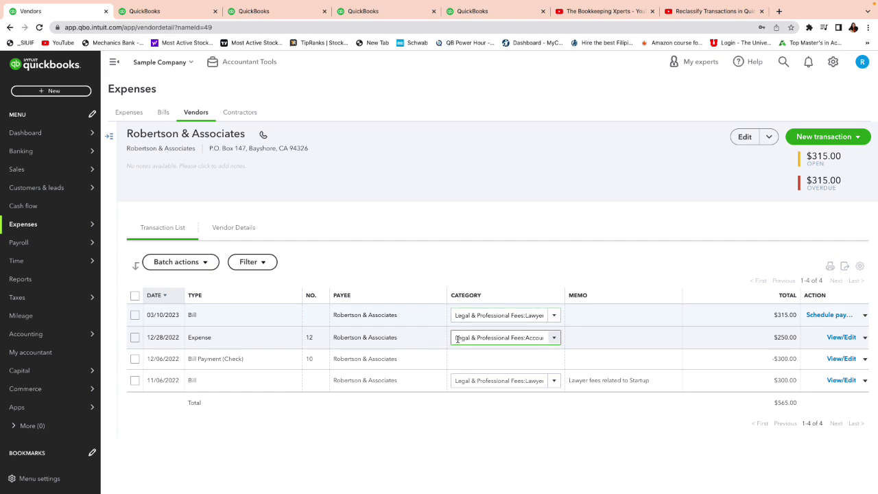
# Set the category of the 12/28/2022 expense to Legal & Professional Fees:Lawyer.
pyautogui.click(455, 339)
pyautogui.write('law')
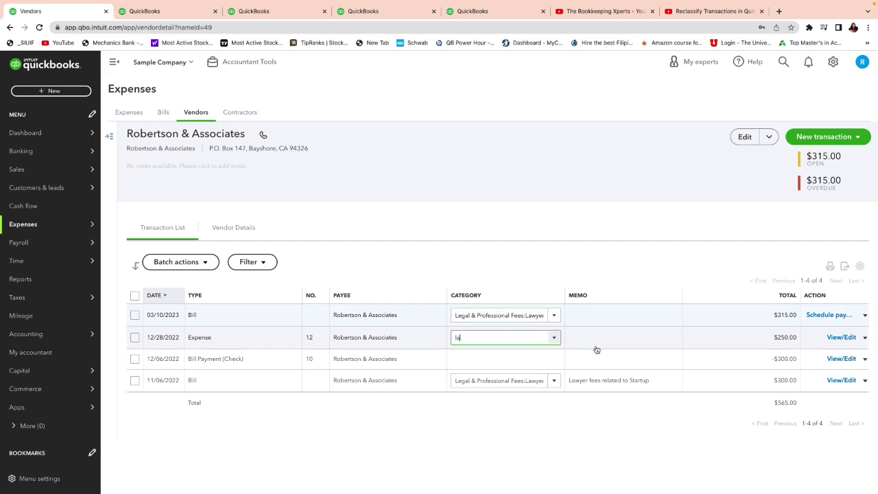
pyautogui.click(597, 350)
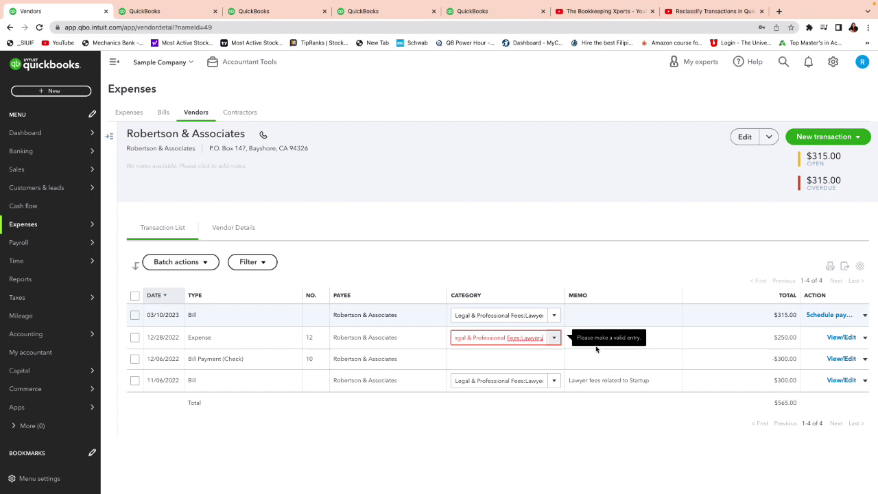
pyautogui.click(596, 349)
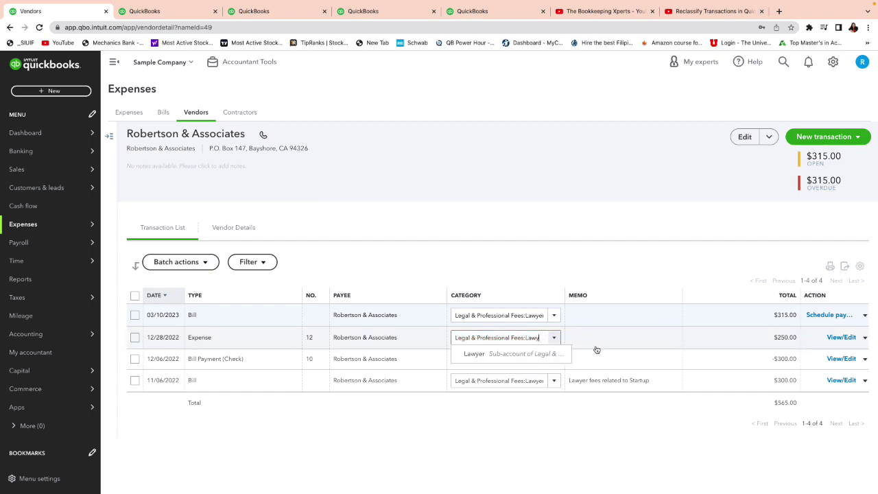
pyautogui.click(467, 354)
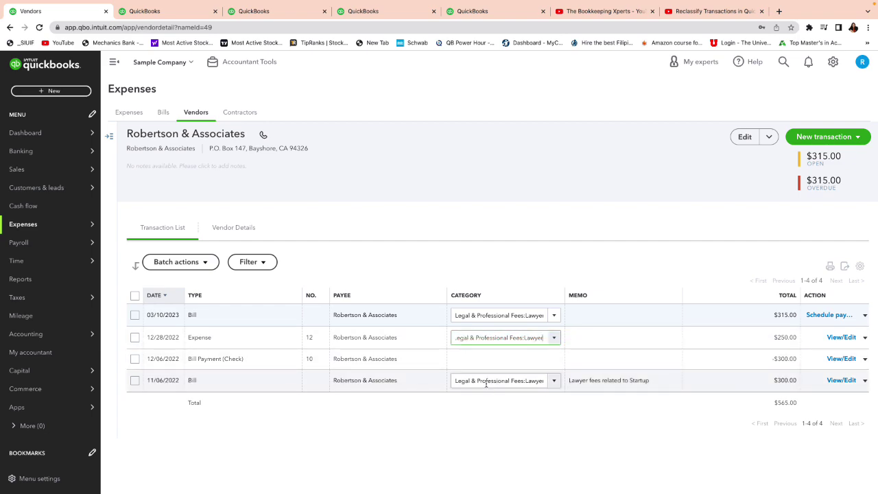
# Clear the category of the 11/06/2022 bill and choose Legal & Professional Fees:Lawyer for it again.
pyautogui.click(452, 380)
pyautogui.press('BackSpace')
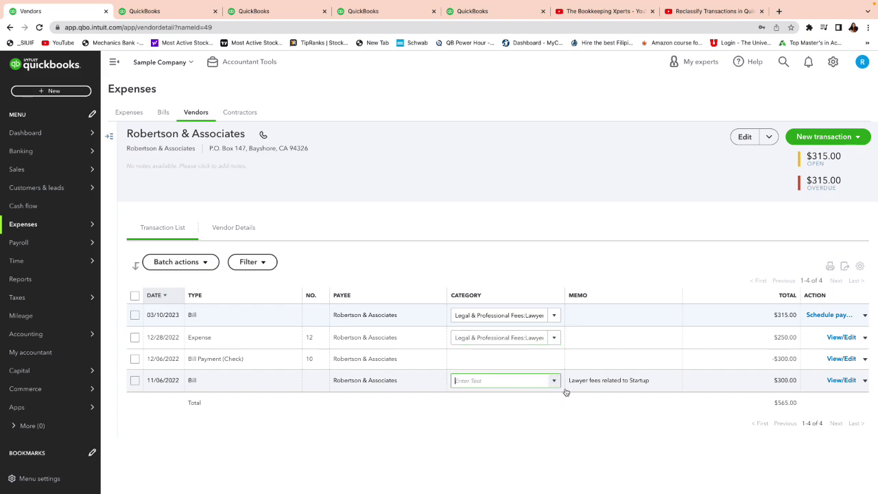
pyautogui.write('law')
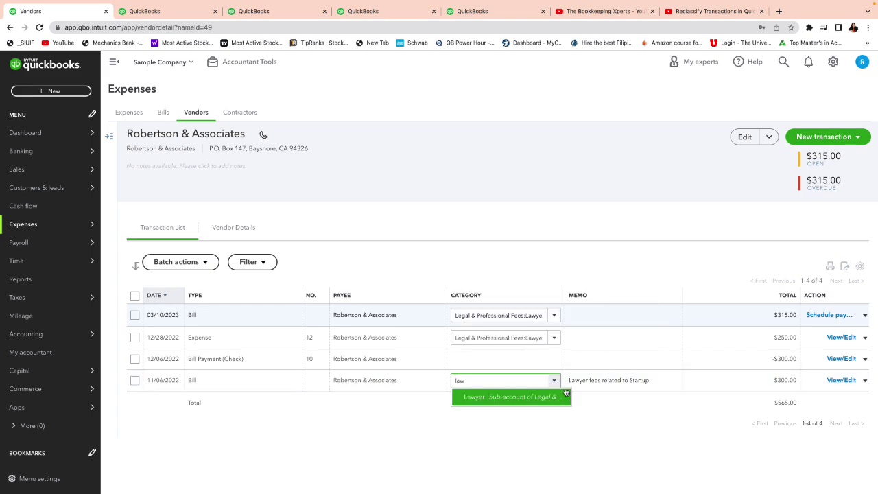
pyautogui.click(565, 395)
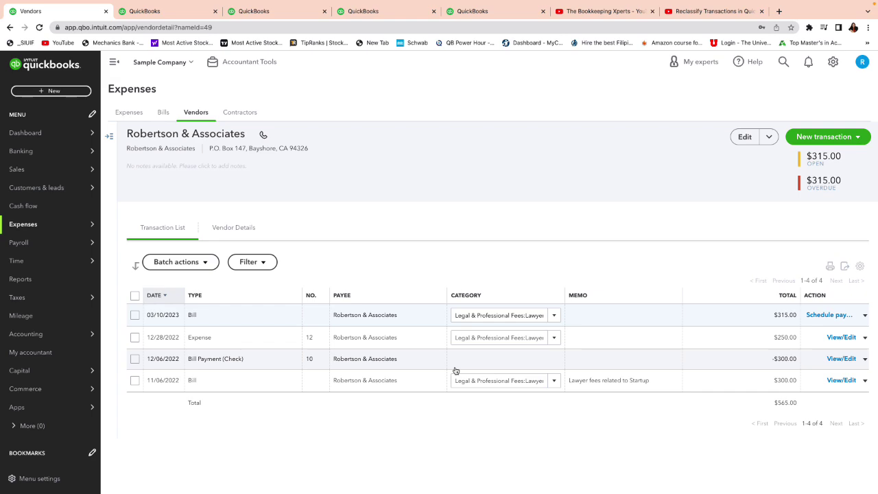
# Open the accountant's Reclassify Transactions tool, search the profit and loss accounts for "adver" and select Advertising.
pyautogui.click(229, 69)
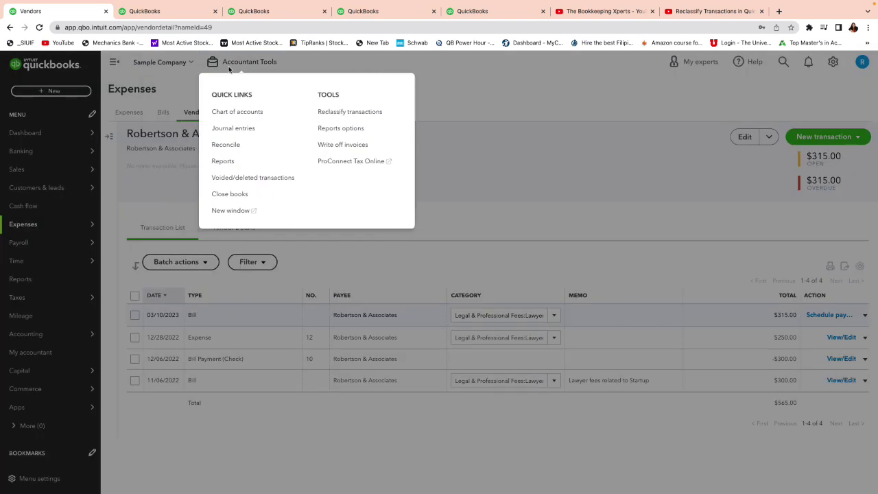
pyautogui.click(341, 114)
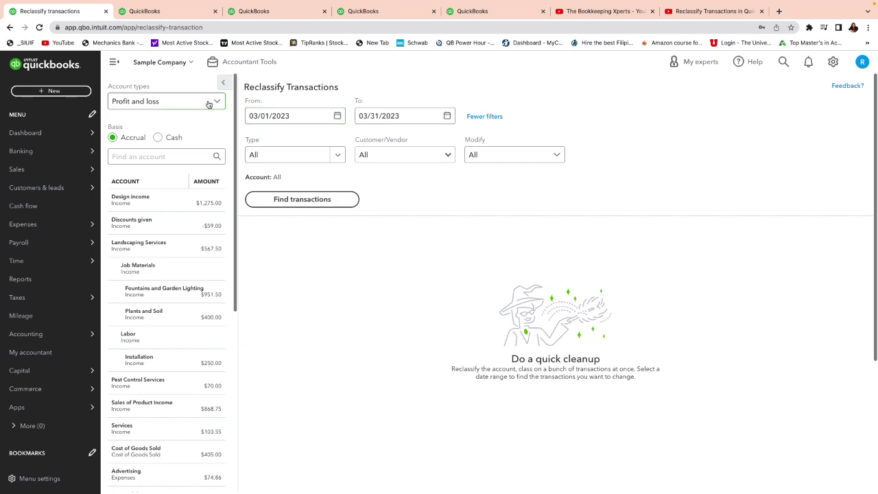
pyautogui.click(177, 157)
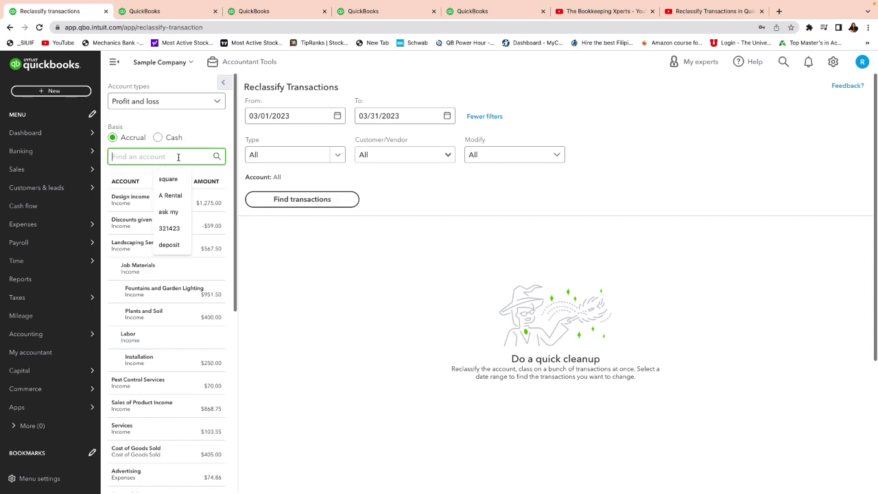
pyautogui.write('adver')
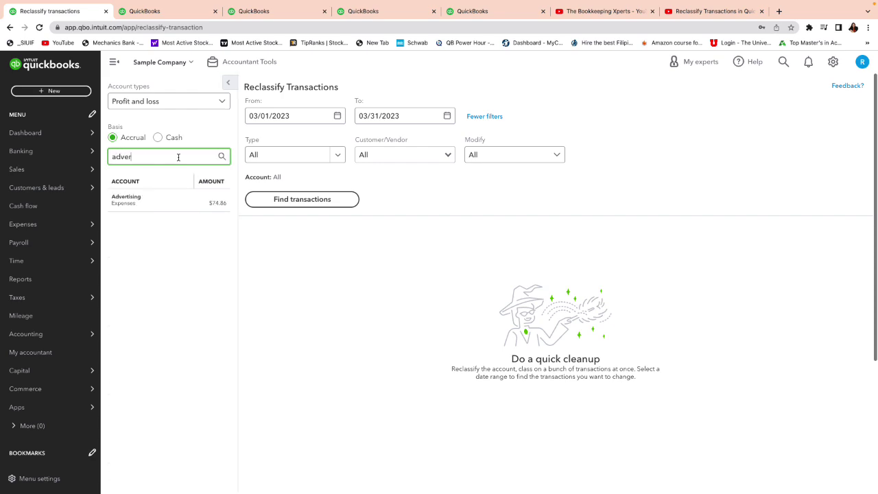
pyautogui.click(202, 202)
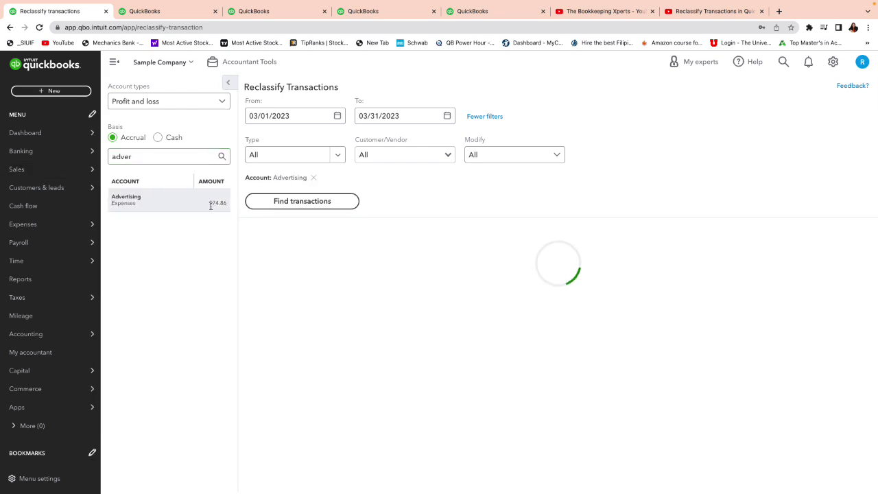
# Set the start date of the transaction search to 01/01/2022 and find the matching transactions.
pyautogui.click(337, 116)
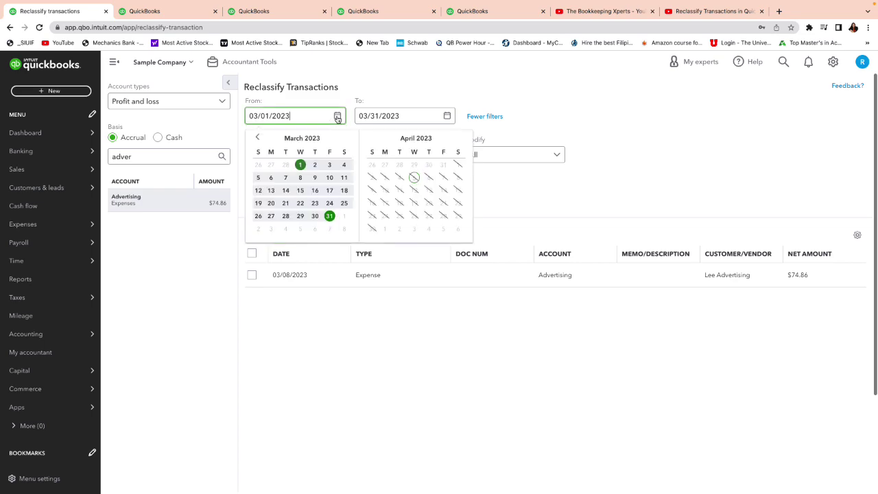
pyautogui.click(258, 140)
pyautogui.click(258, 140)
pyautogui.click(258, 140)
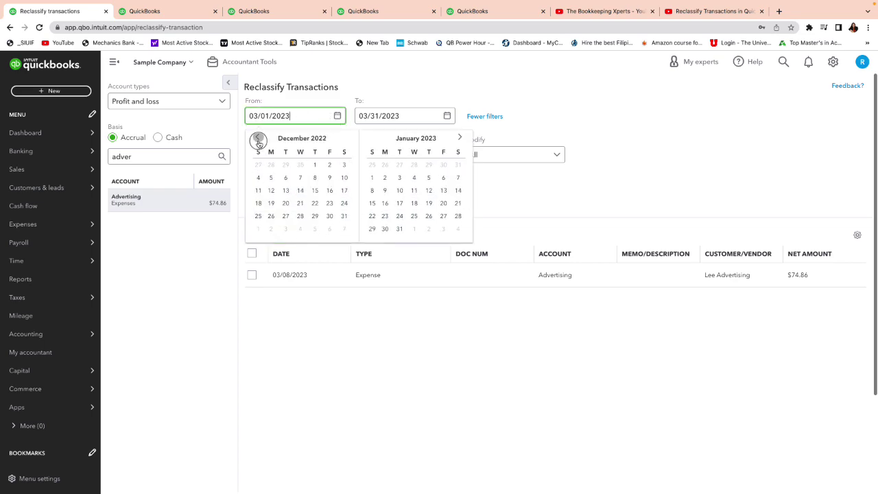
pyautogui.click(258, 140)
pyautogui.click(258, 140)
pyautogui.click(258, 140)
pyautogui.click(257, 140)
pyautogui.click(258, 139)
pyautogui.click(257, 140)
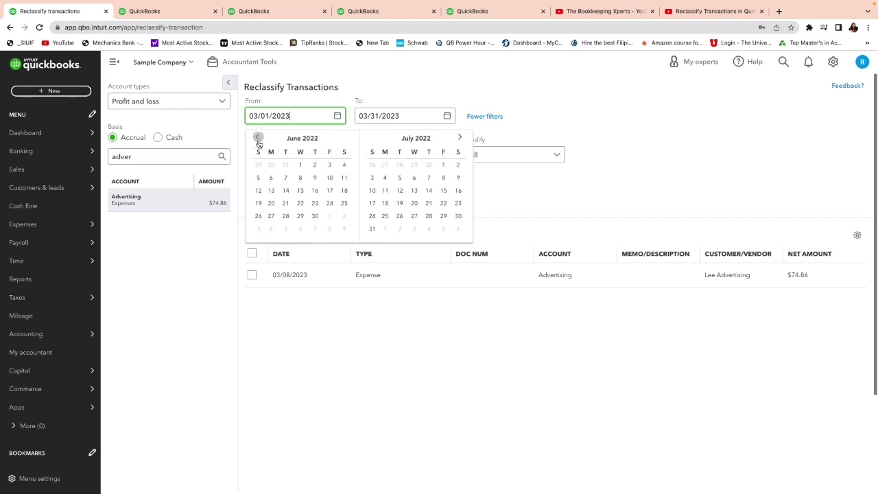
pyautogui.click(258, 140)
pyautogui.click(258, 141)
pyautogui.click(259, 141)
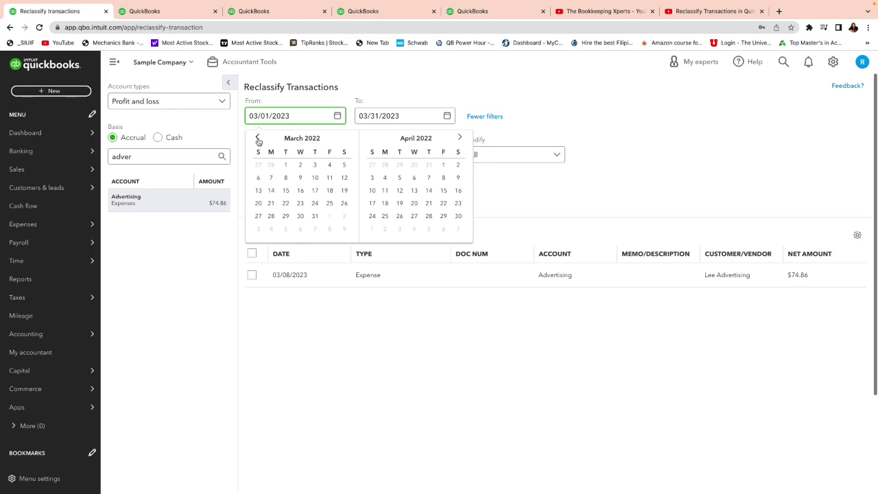
pyautogui.click(258, 139)
pyautogui.click(258, 139)
pyautogui.click(258, 139)
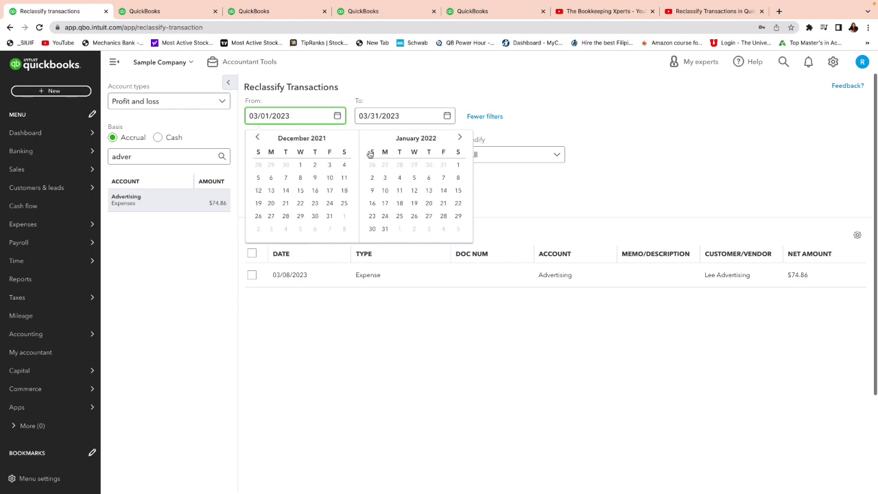
pyautogui.click(457, 165)
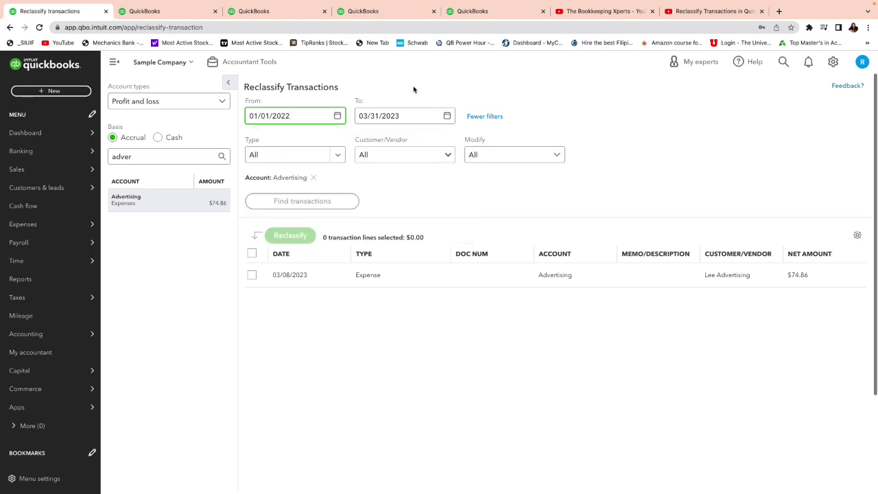
pyautogui.click(330, 203)
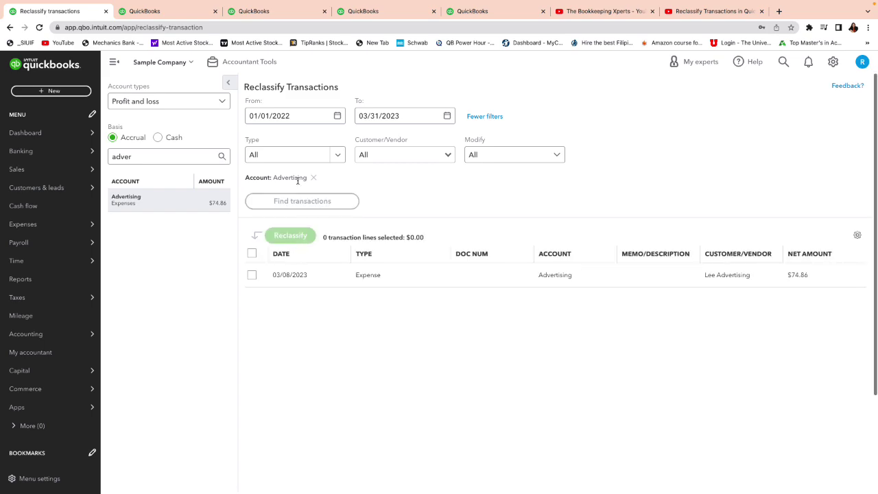
# Replace the account search with "job" and list the transactions of the Job Materials expense account.
pyautogui.moveTo(157, 156); pyautogui.dragTo(109, 157)
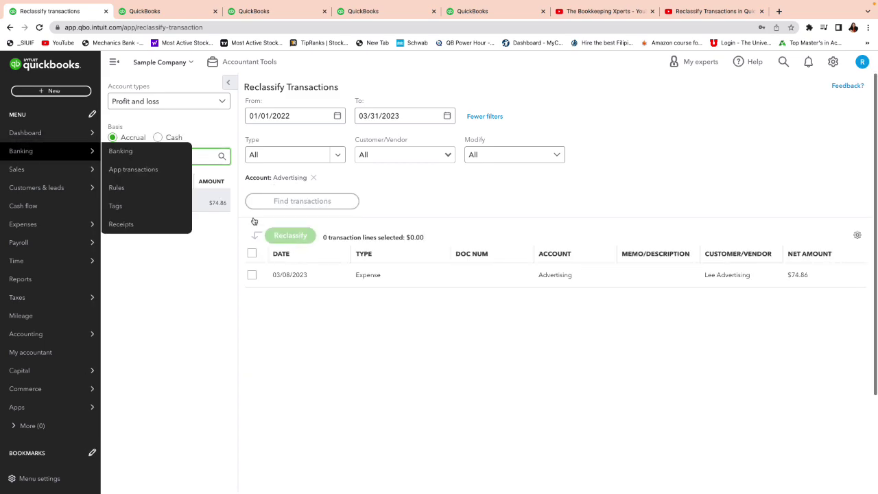
pyautogui.press('BackSpace')
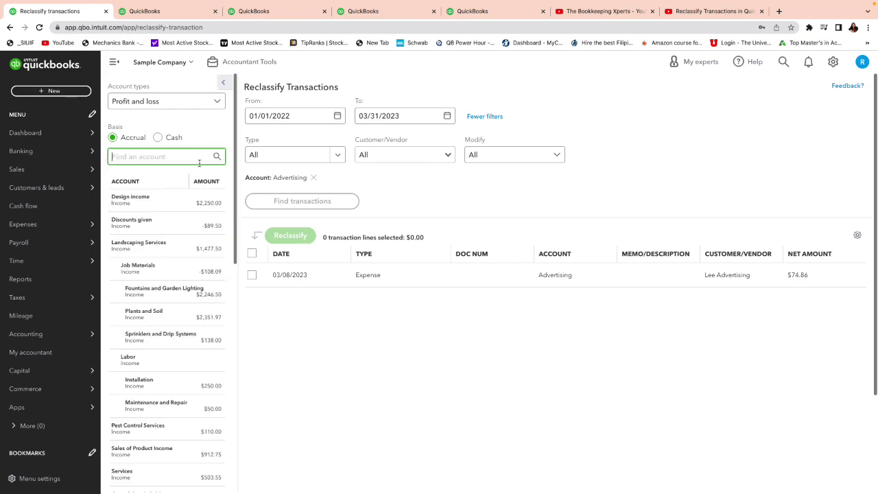
pyautogui.write('job')
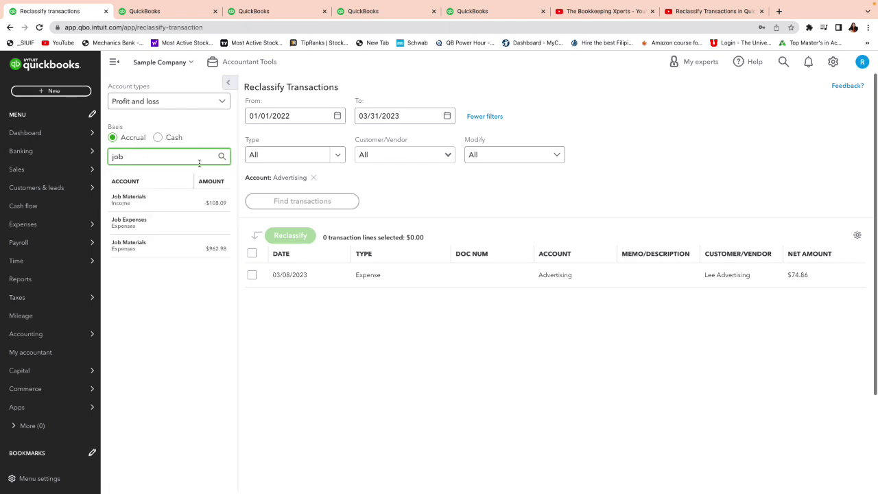
pyautogui.click(159, 252)
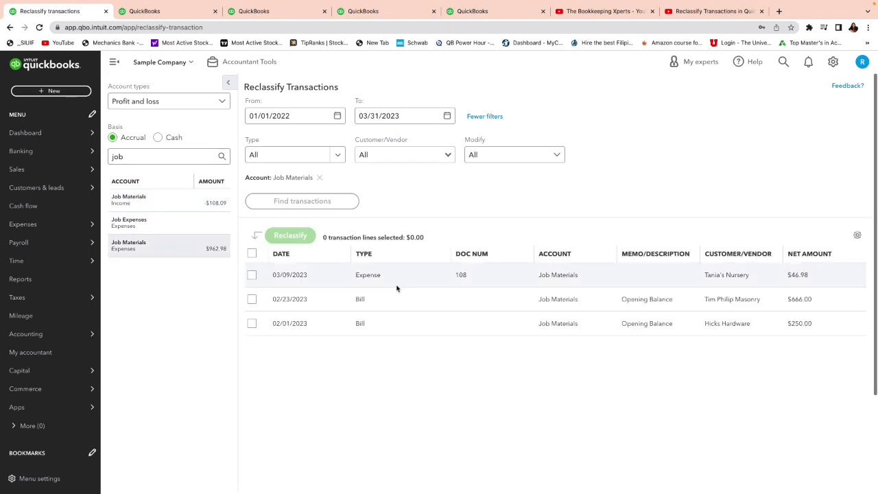
# Reclassify the 03/09/2023 Tania's Nursery expense from Job Materials to the Equipment Rental account.
pyautogui.click(251, 276)
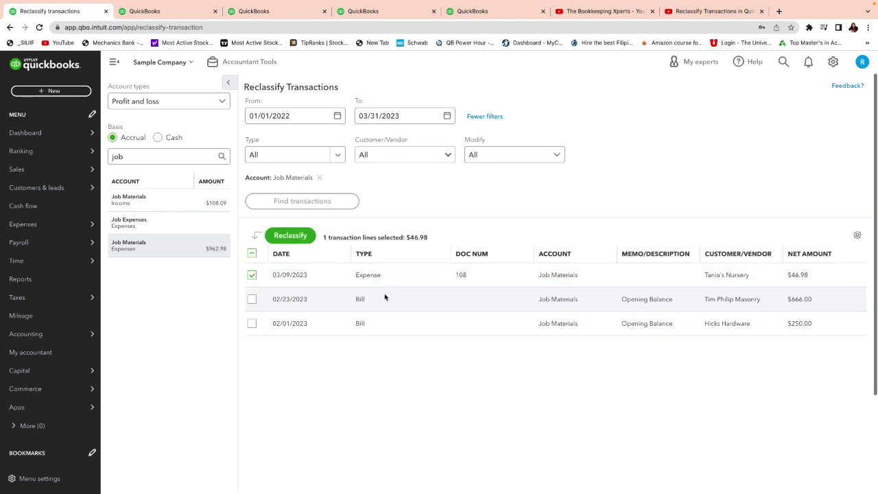
pyautogui.click(290, 235)
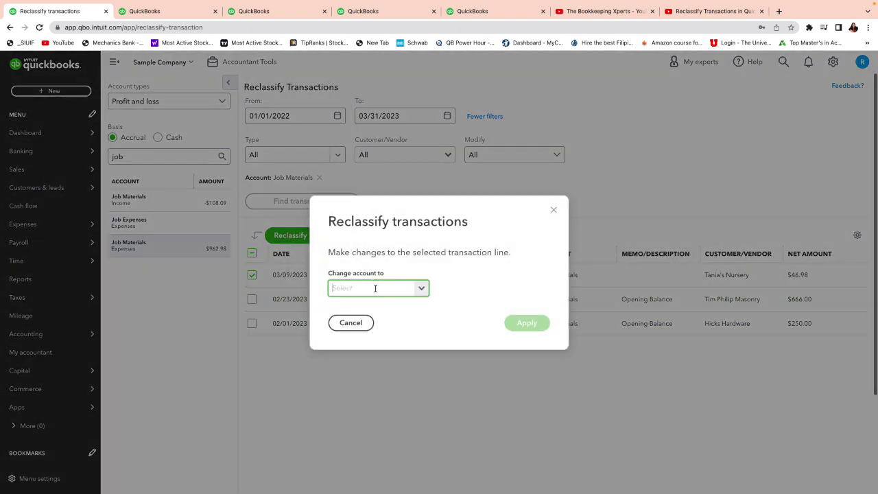
pyautogui.click(421, 296)
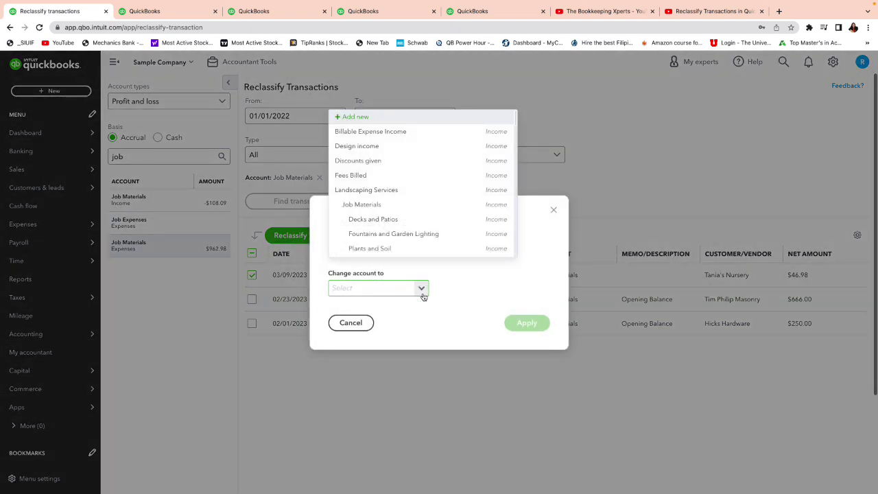
pyautogui.scroll(-10, 414, 202)
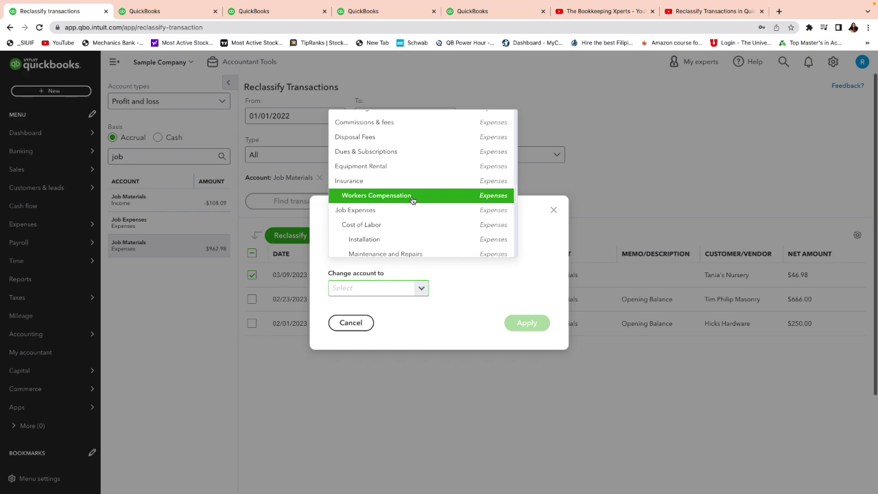
pyautogui.click(364, 166)
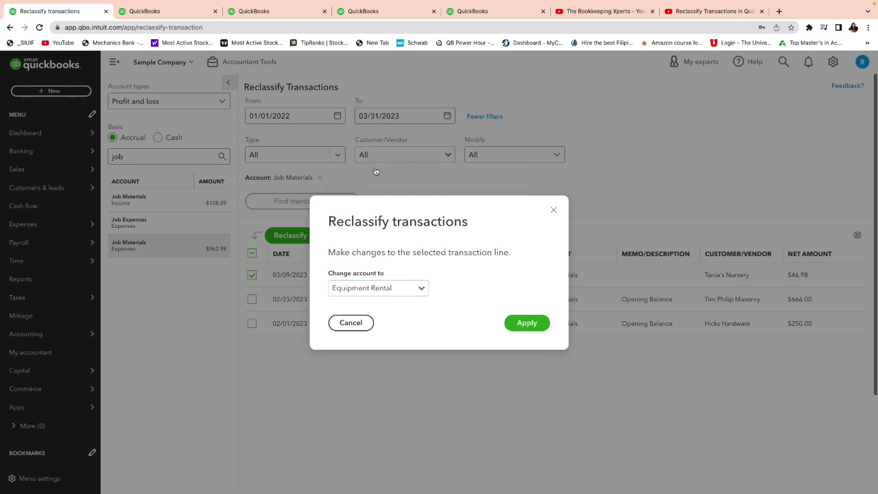
pyautogui.click(520, 320)
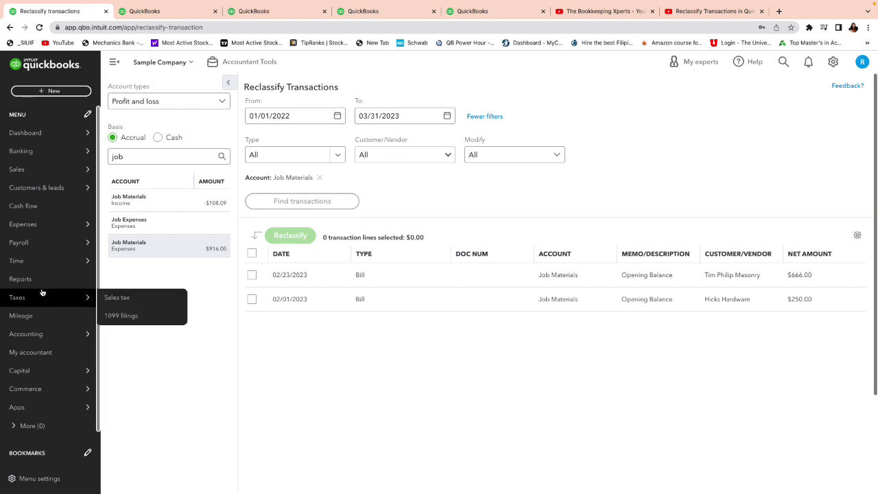
# Look through the vendor list and open the list of expense transactions.
pyautogui.click(30, 228)
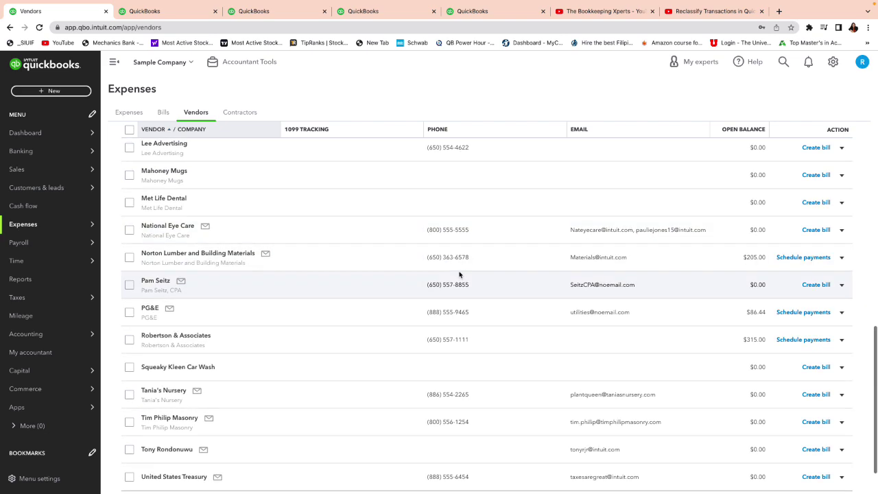
pyautogui.scroll(-1, 457, 357)
pyautogui.scroll(3, 458, 288)
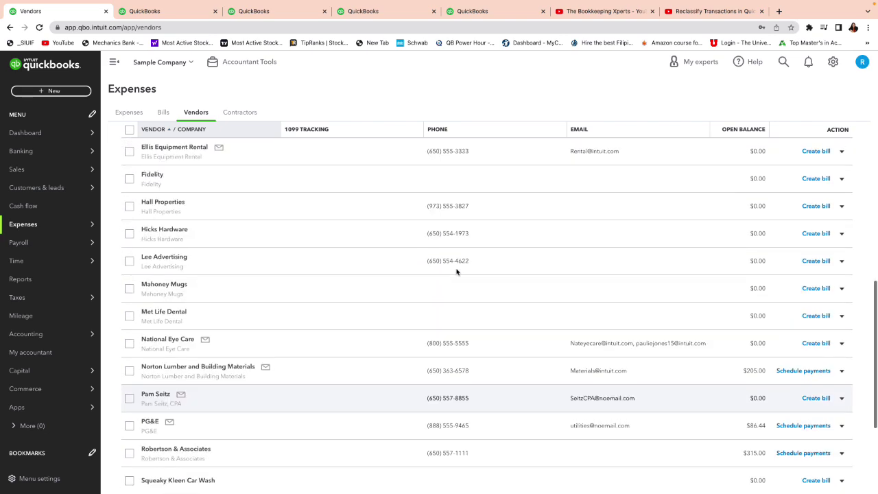
pyautogui.click(126, 112)
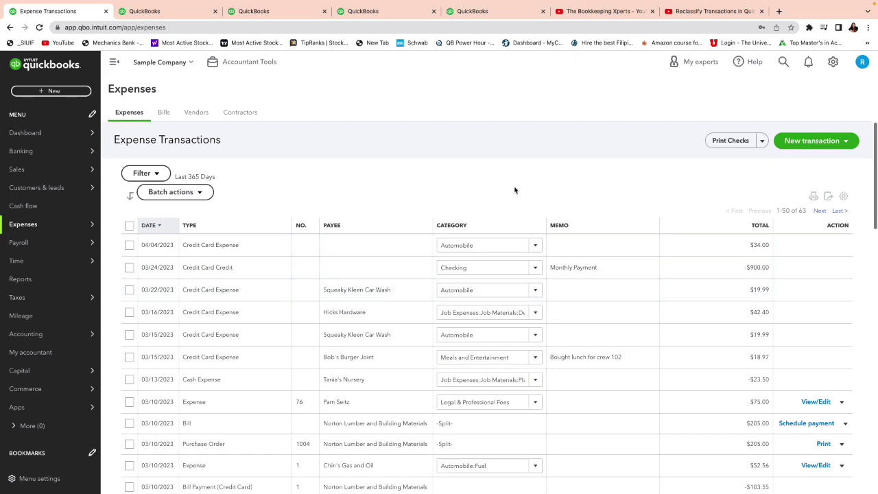
# Open the company's chart of accounts.
pyautogui.moveTo(69, 334)
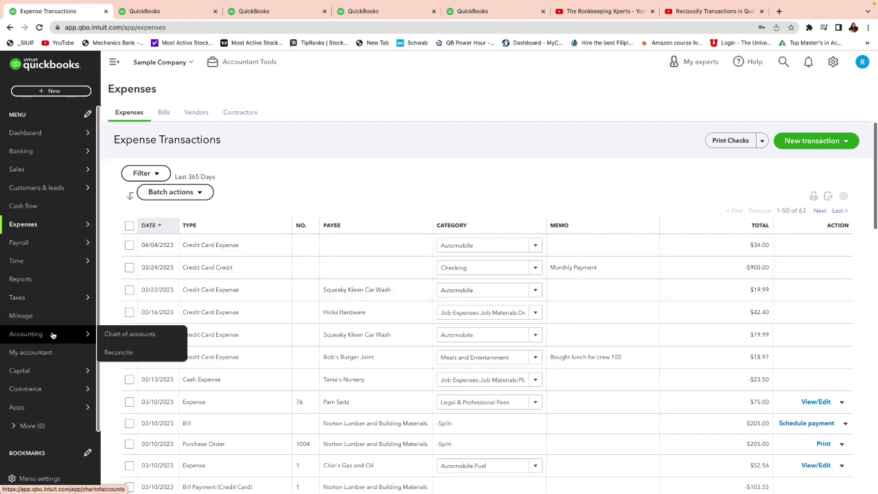
pyautogui.click(113, 334)
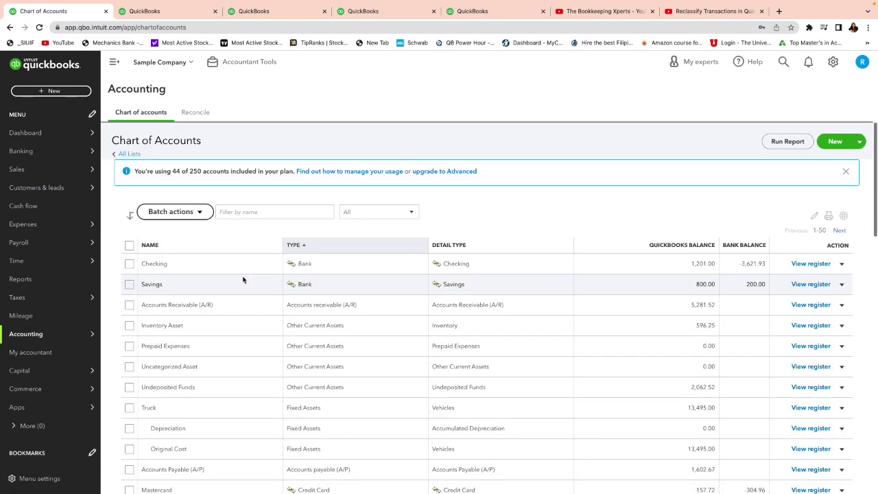